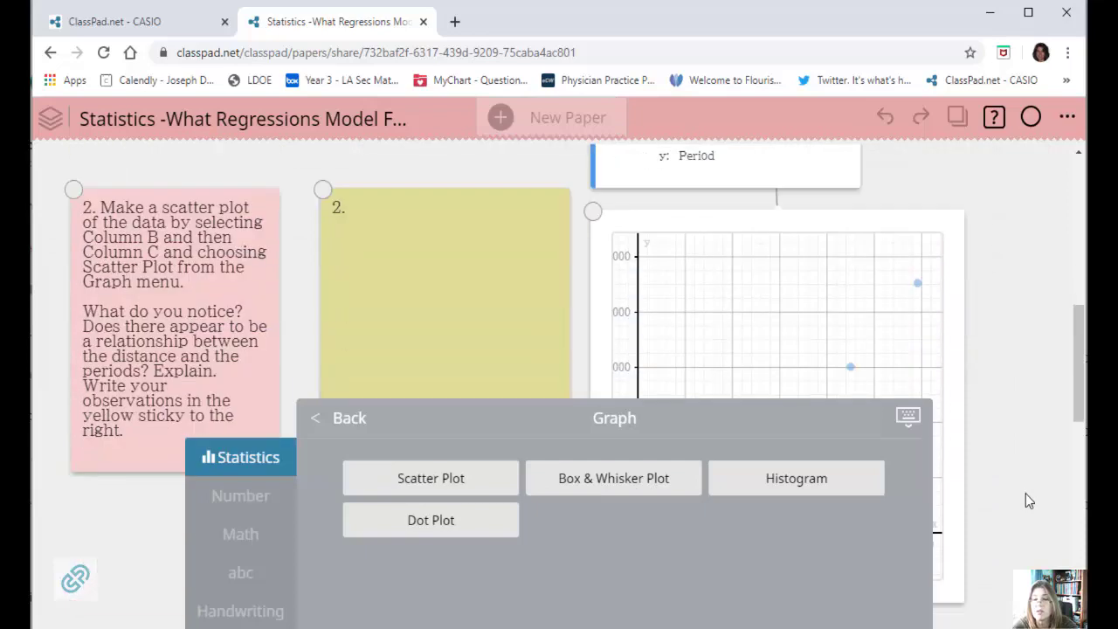
# Examine the Distance–Period scatter plot along with the question notes and answer stickies for the regression activity.
pyautogui.scroll(2, 1021, 499)
pyautogui.scroll(-3, 1020, 498)
pyautogui.scroll(2, 1014, 457)
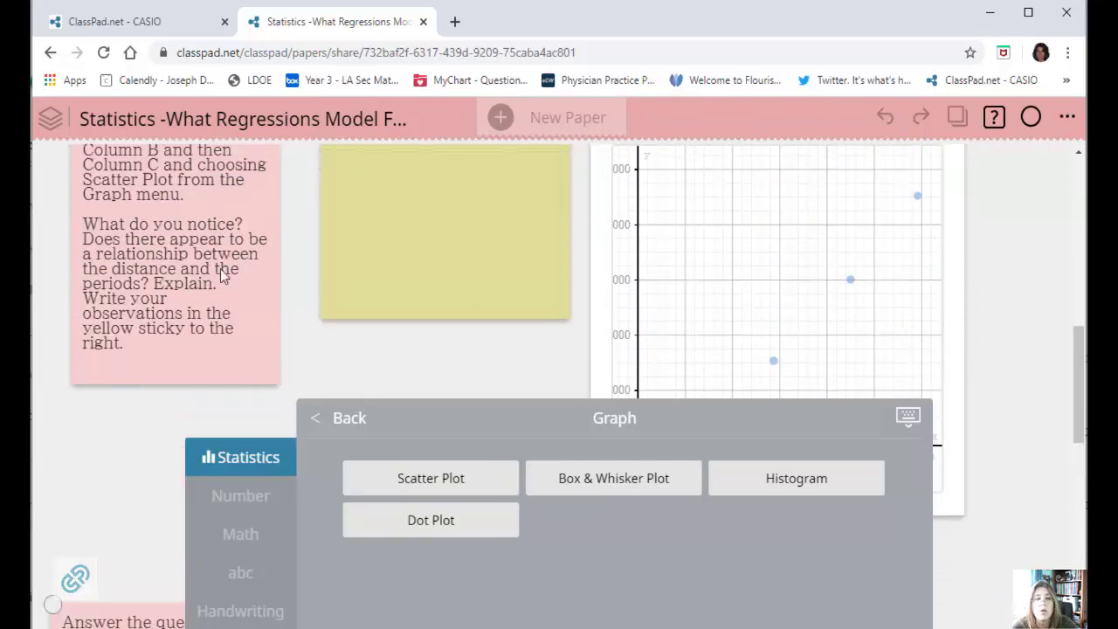
pyautogui.click(906, 419)
pyautogui.scroll(2, 482, 305)
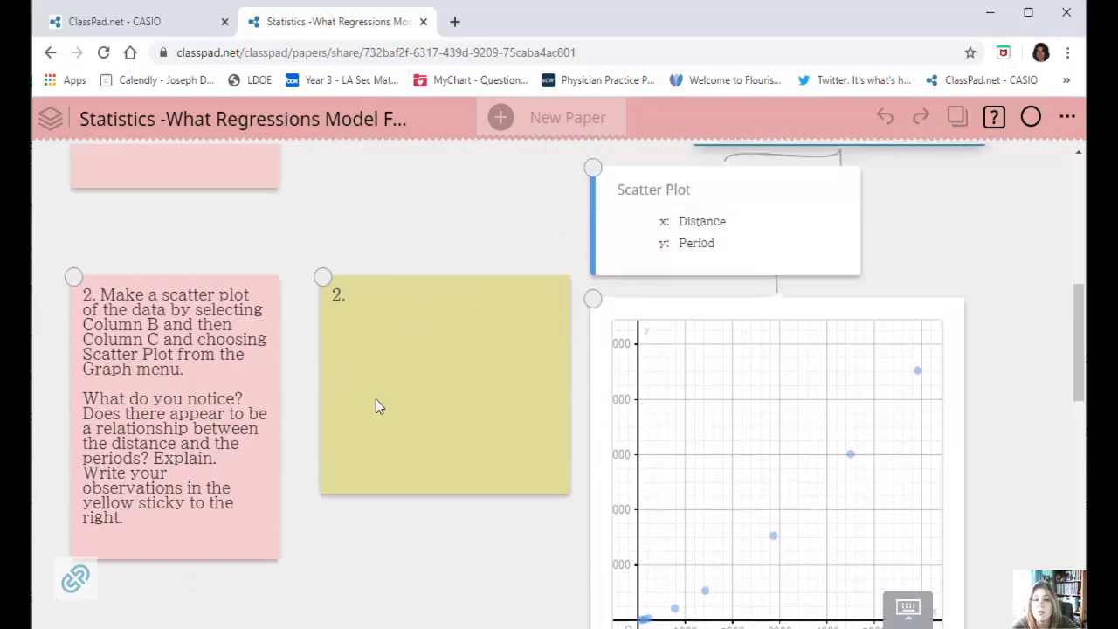
pyautogui.scroll(-2, 970, 446)
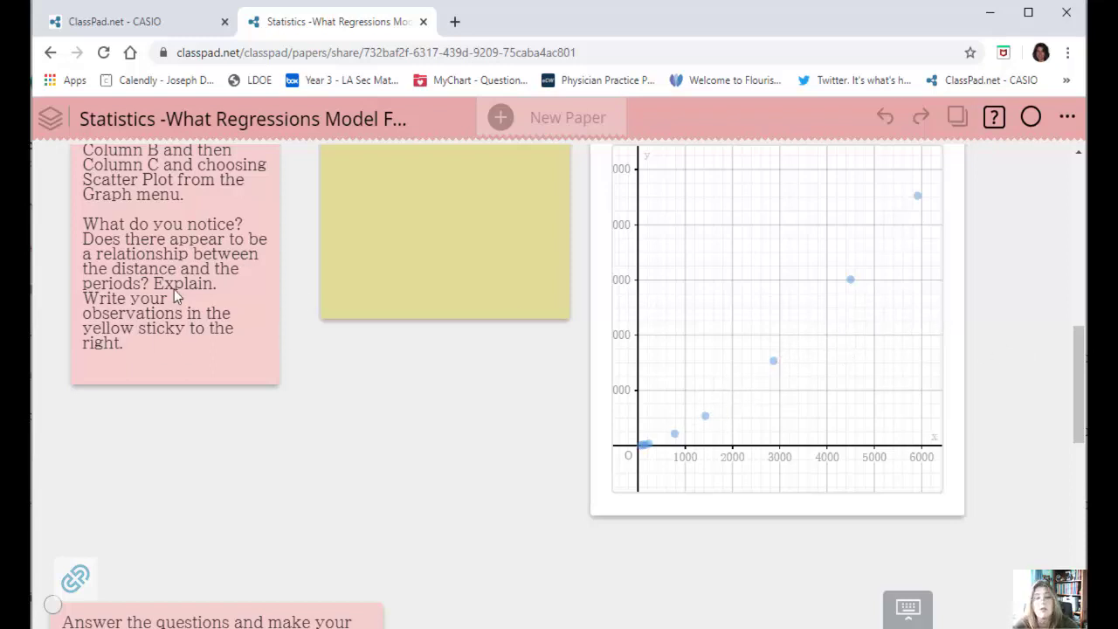
pyautogui.scroll(-6, 270, 314)
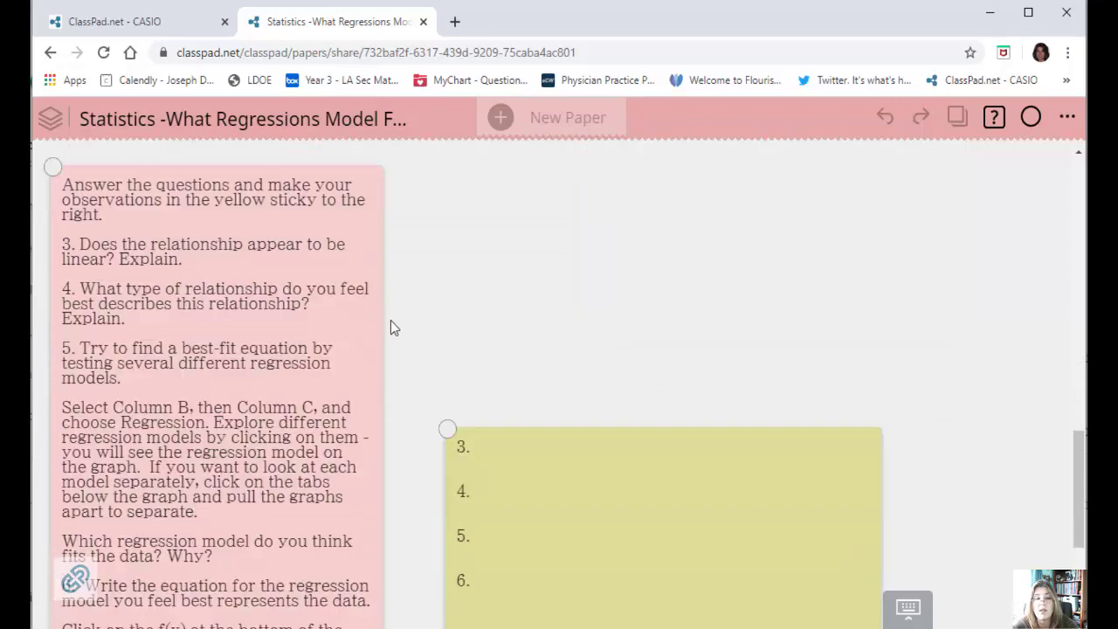
pyautogui.scroll(1, 299, 267)
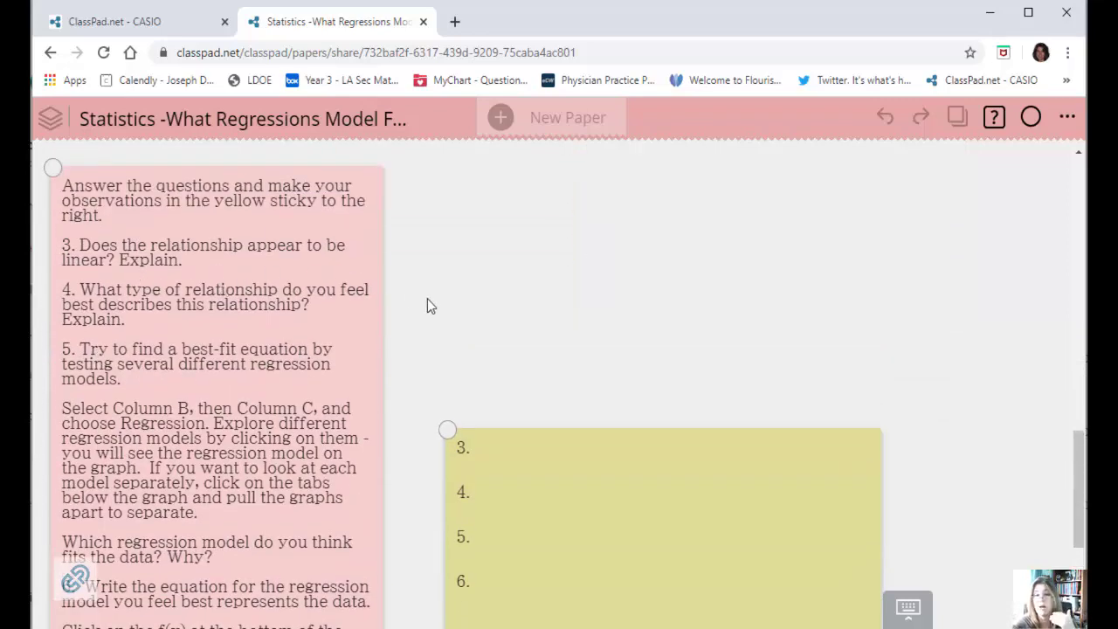
pyautogui.scroll(2, 454, 301)
pyautogui.scroll(6, 454, 301)
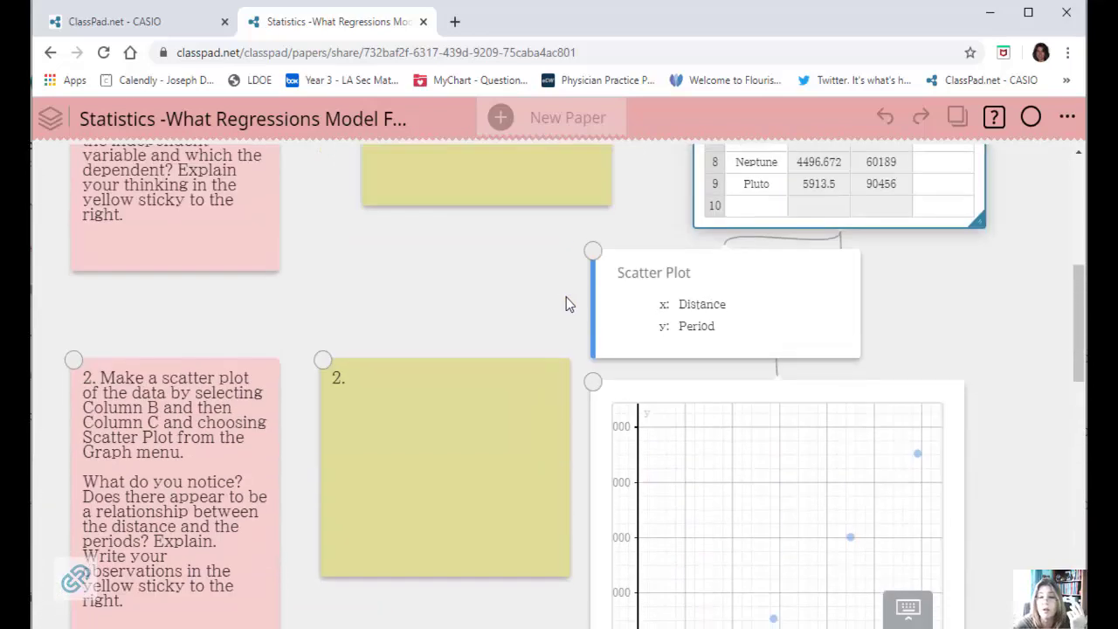
pyautogui.scroll(-2, 565, 297)
pyautogui.scroll(5, 920, 253)
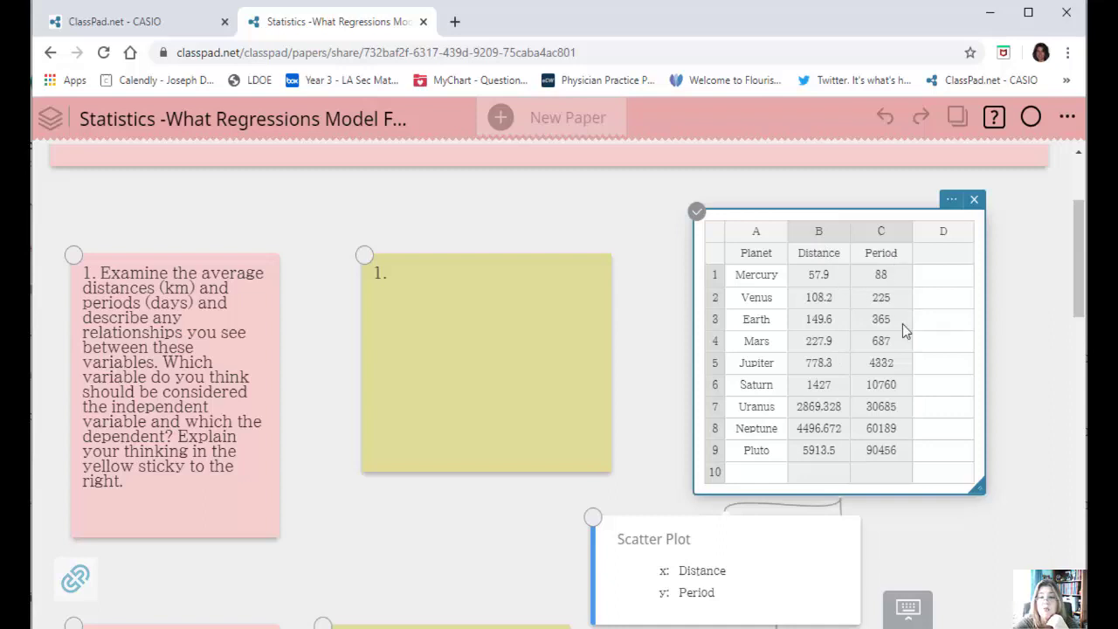
# Select the Distance and Period columns of the planet table and fit a linear regression to them.
pyautogui.click(830, 235)
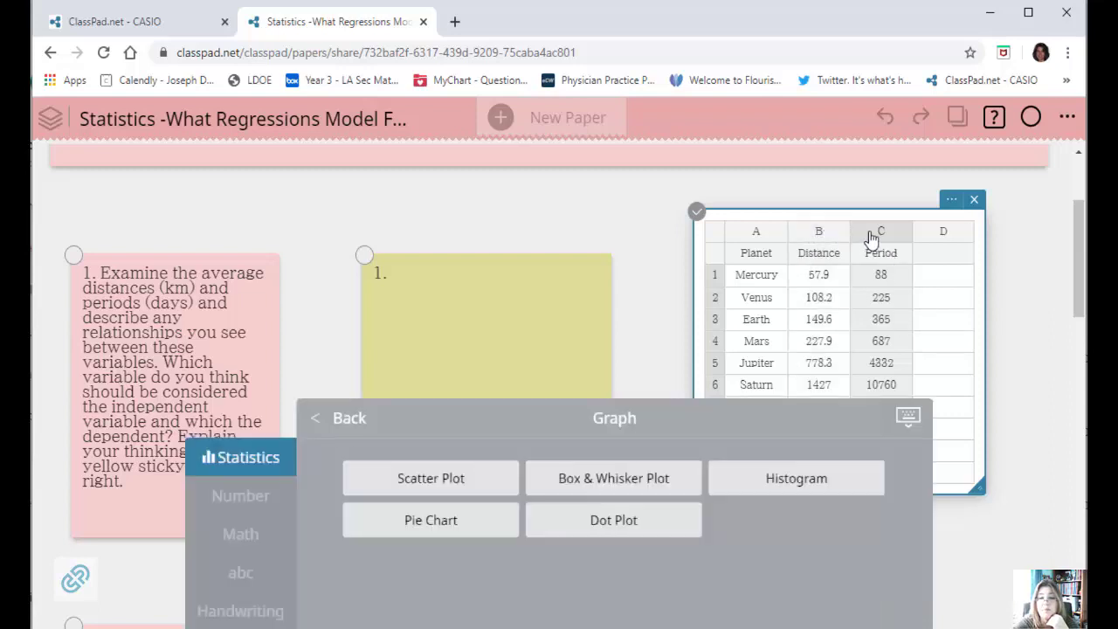
pyautogui.click(871, 237)
pyautogui.click(813, 236)
pyautogui.keyDown('shift'); pyautogui.click(863, 200); pyautogui.keyUp('shift')
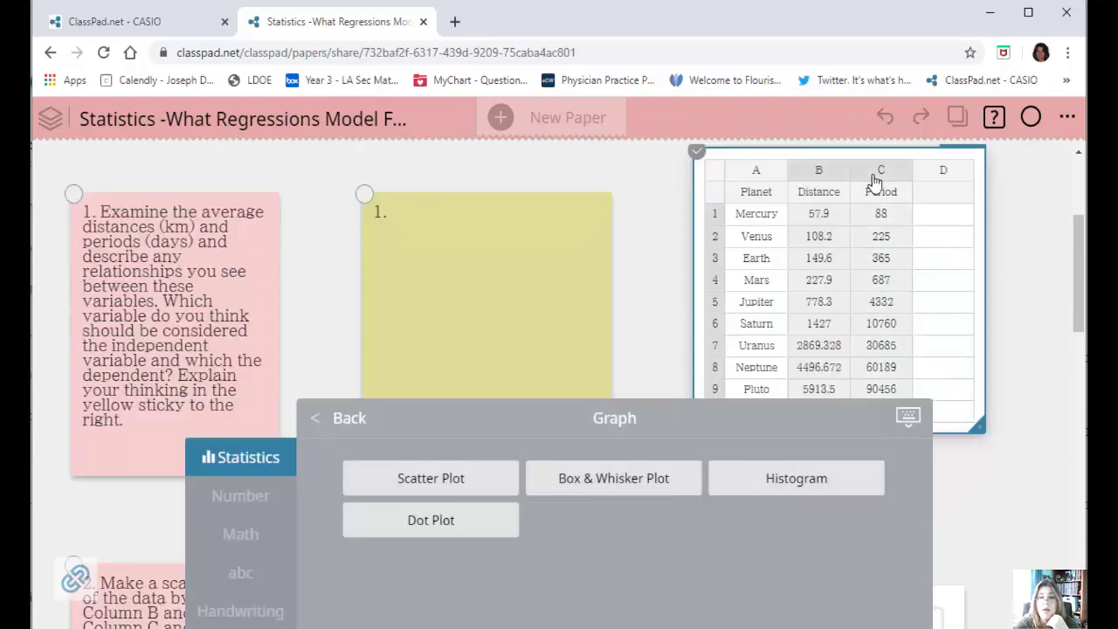
pyautogui.click(332, 422)
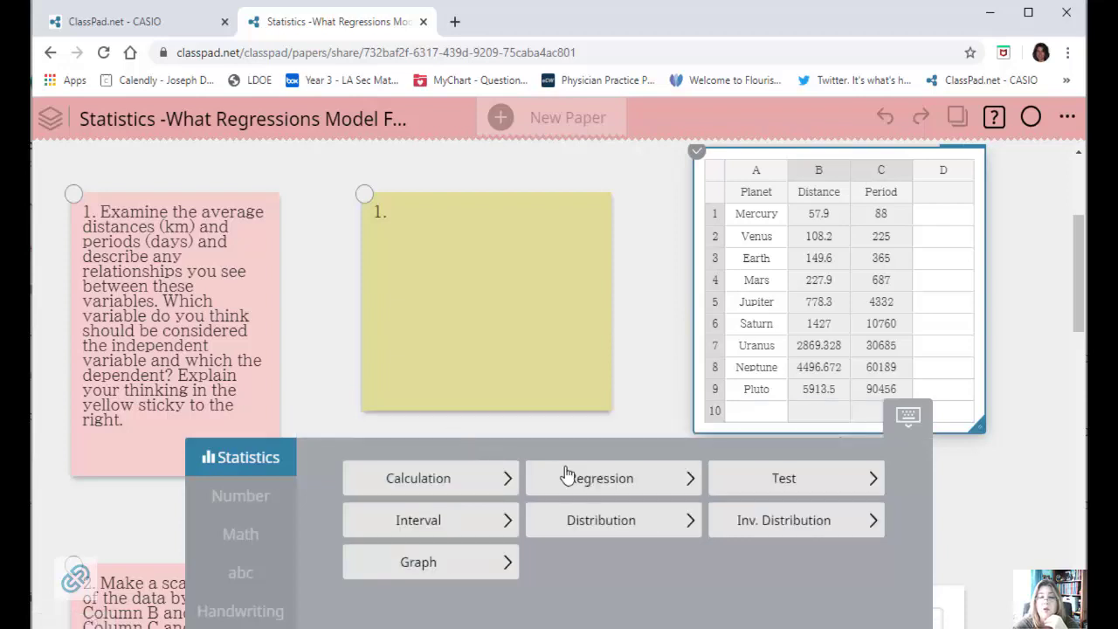
pyautogui.click(582, 479)
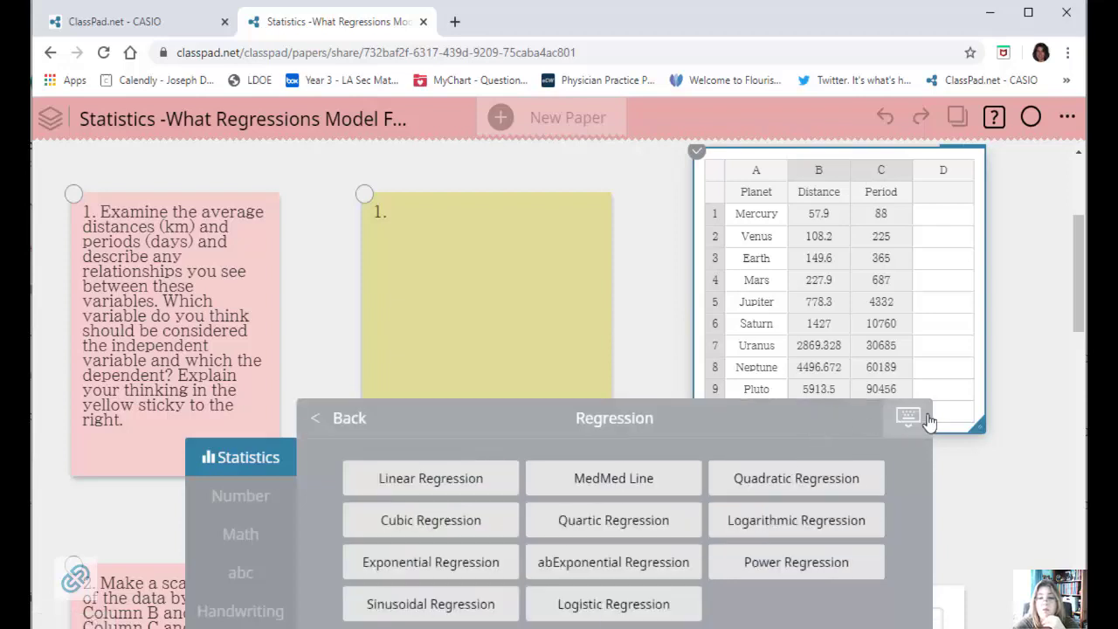
pyautogui.scroll(-5, 1009, 417)
pyautogui.scroll(-1, 1009, 416)
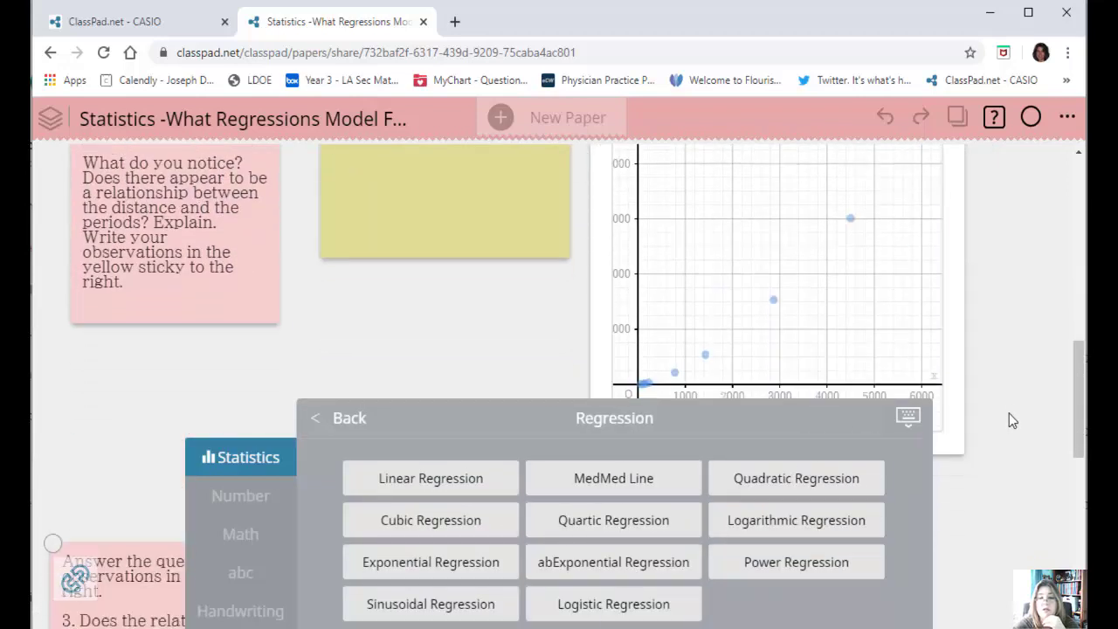
pyautogui.click(409, 477)
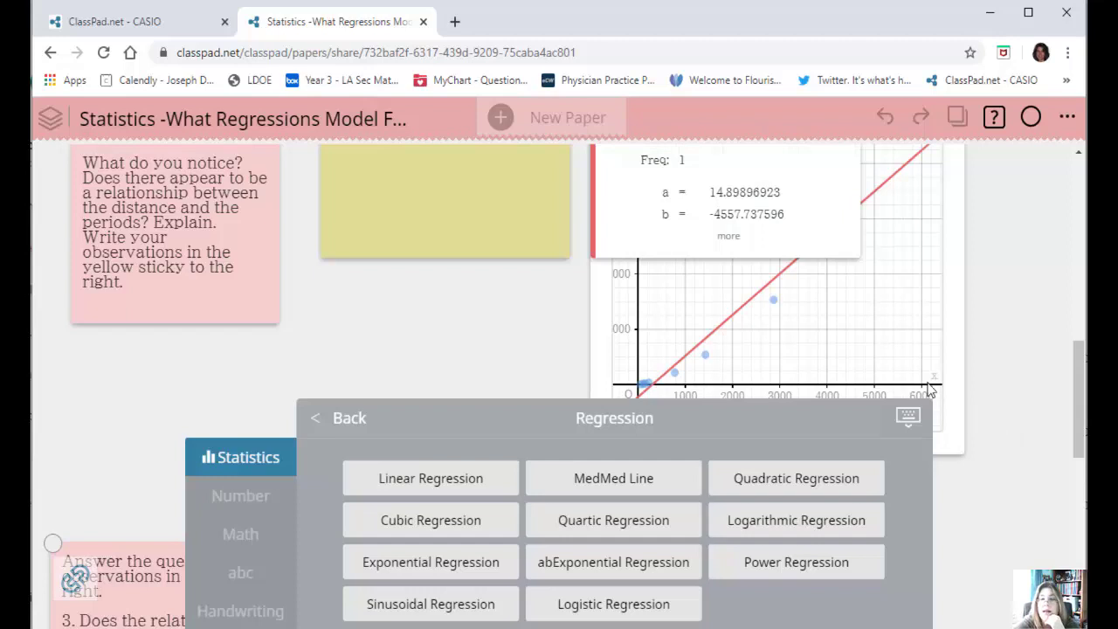
# Move the scatter plot and linear regression card off the graph, placing it over the yellow sticky for question 2.
pyautogui.moveTo(743, 247); pyautogui.dragTo(445, 367)
pyautogui.scroll(5, 968, 392)
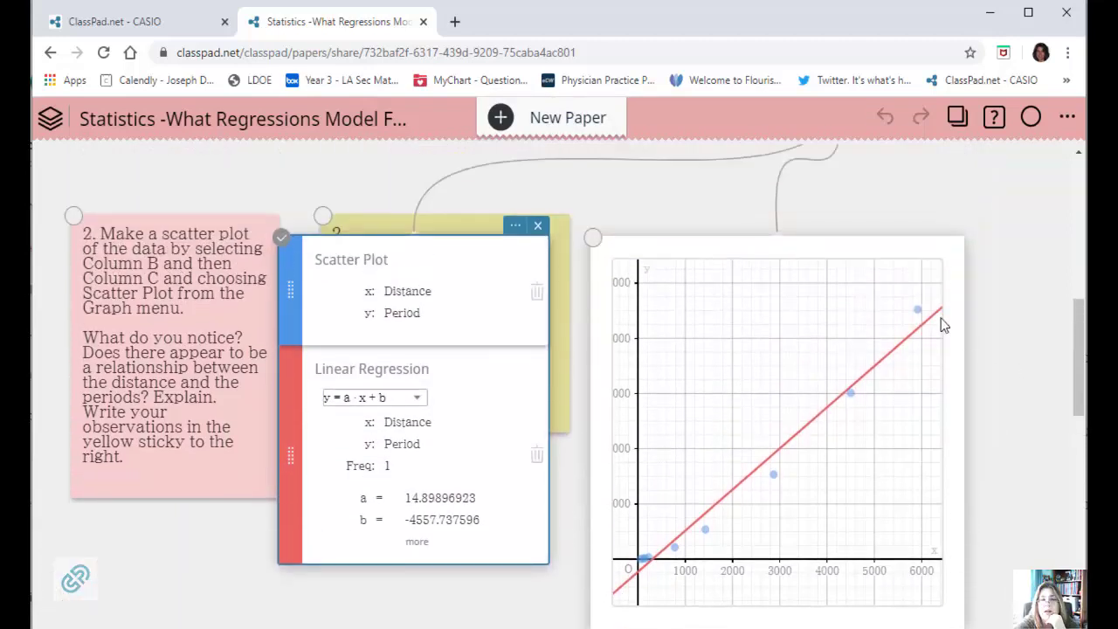
pyautogui.scroll(3, 960, 227)
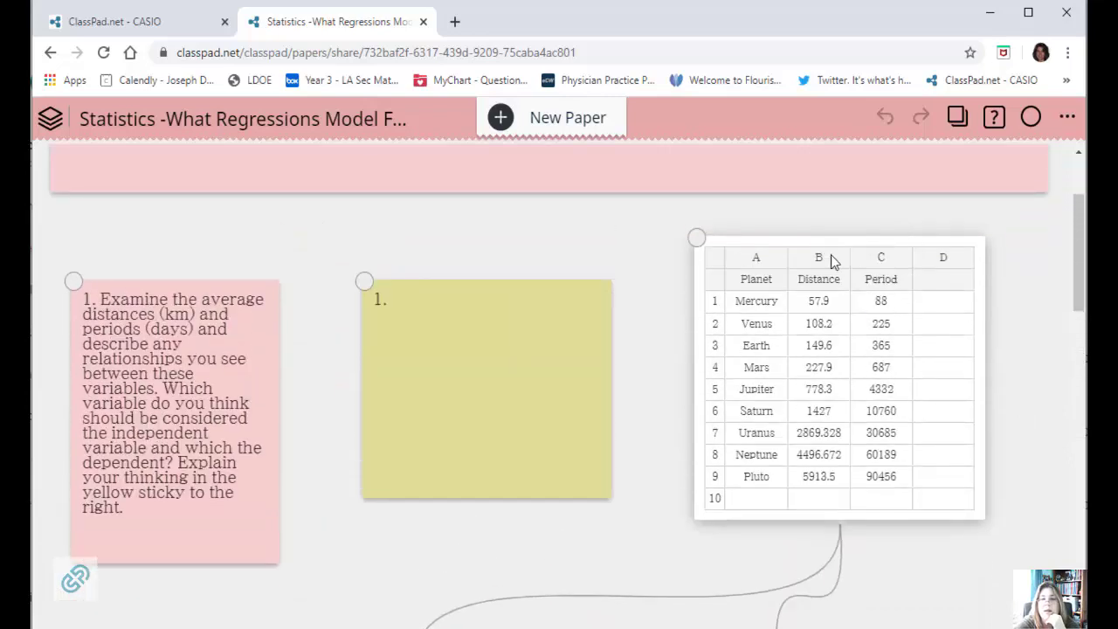
pyautogui.click(820, 261)
pyautogui.keyDown('shift'); pyautogui.click(881, 257); pyautogui.keyUp('shift')
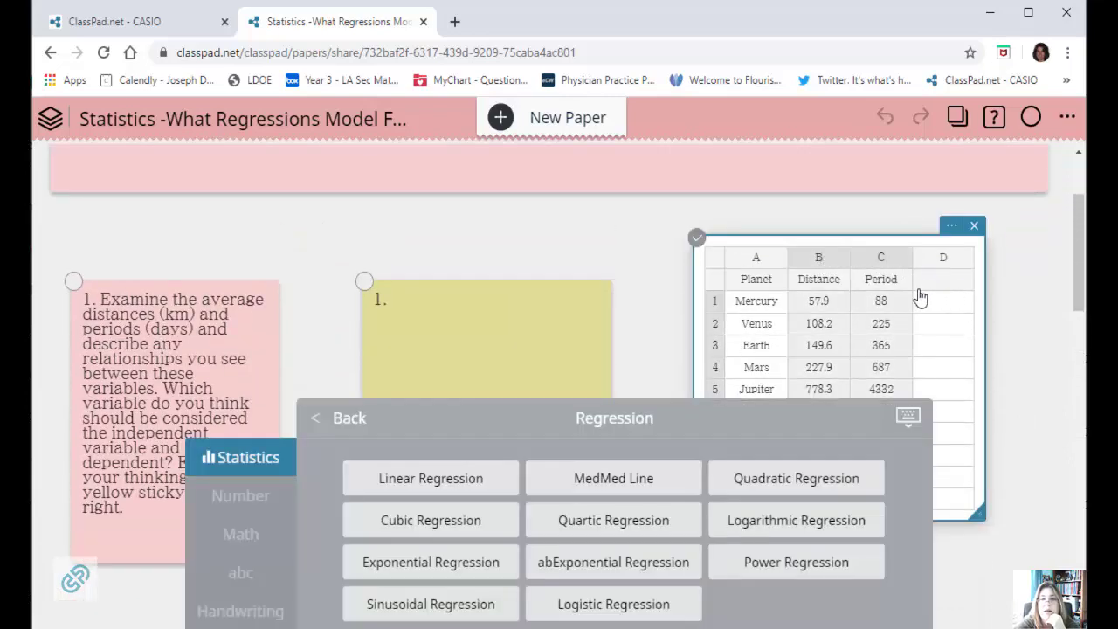
pyautogui.scroll(-6, 992, 316)
pyautogui.scroll(-2, 993, 311)
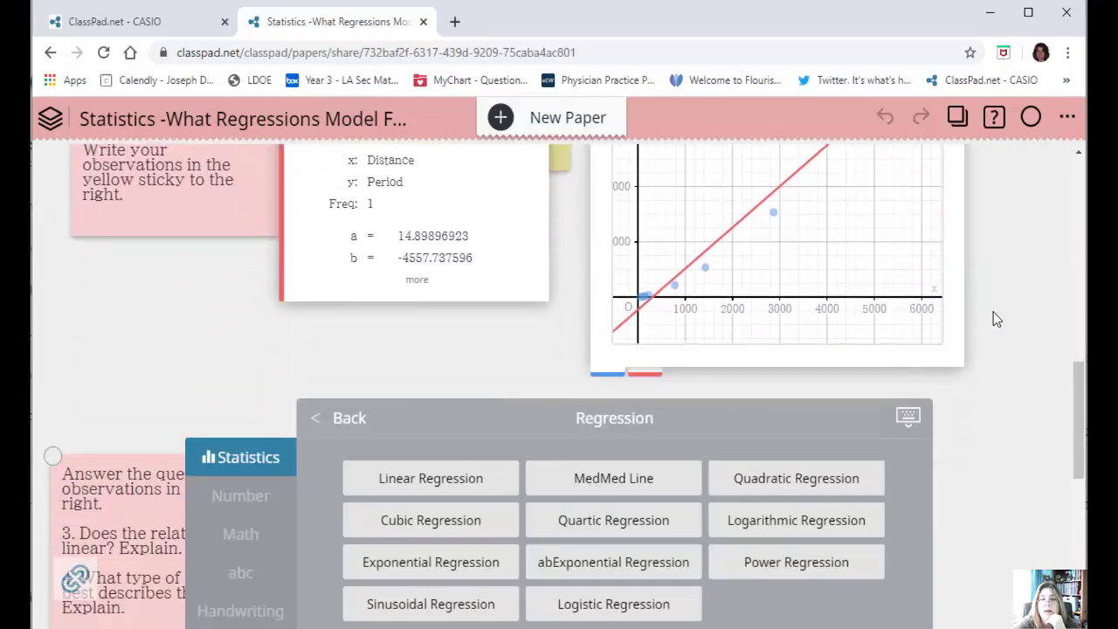
# Expand the linear regression results to show r, r² and MSe, and compare the line with the plotted points.
pyautogui.click(426, 285)
pyautogui.click(426, 287)
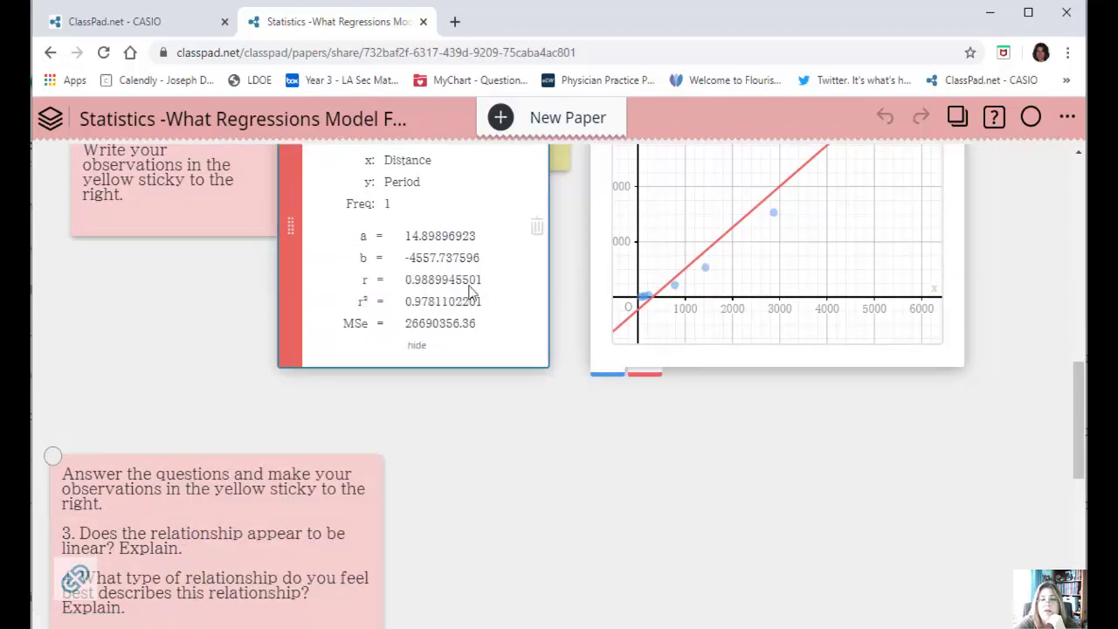
pyautogui.scroll(3, 1004, 324)
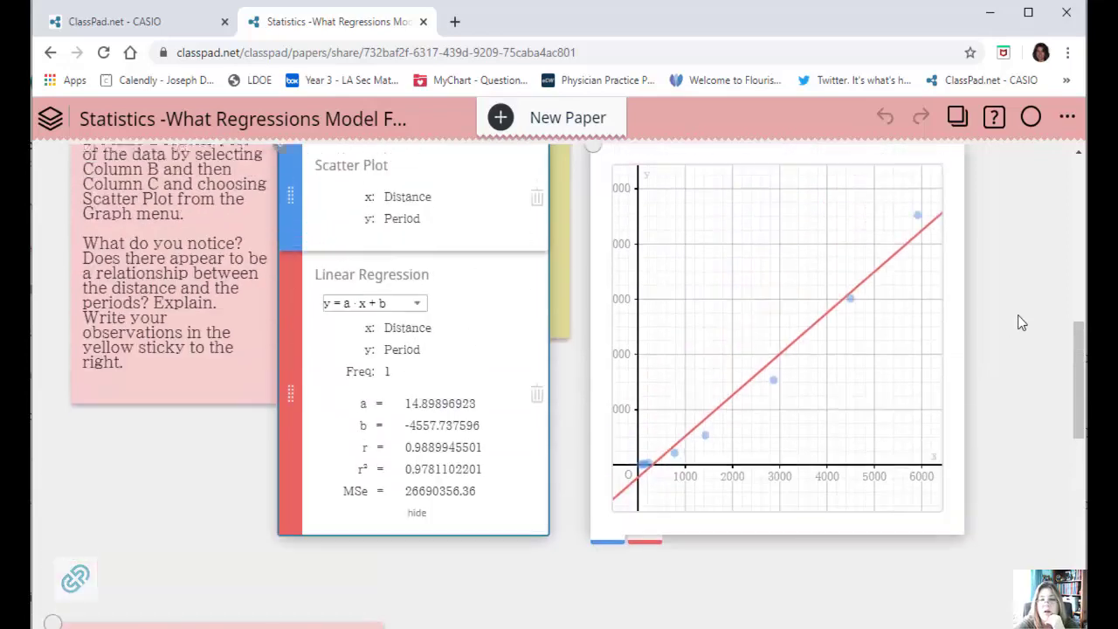
pyautogui.scroll(-3, 1017, 319)
pyautogui.scroll(3, 1018, 319)
pyautogui.scroll(-2, 1011, 310)
pyautogui.scroll(6, 995, 294)
# Reselect the Distance and Period columns and add a quadratic regression to the graph.
pyautogui.click(816, 171)
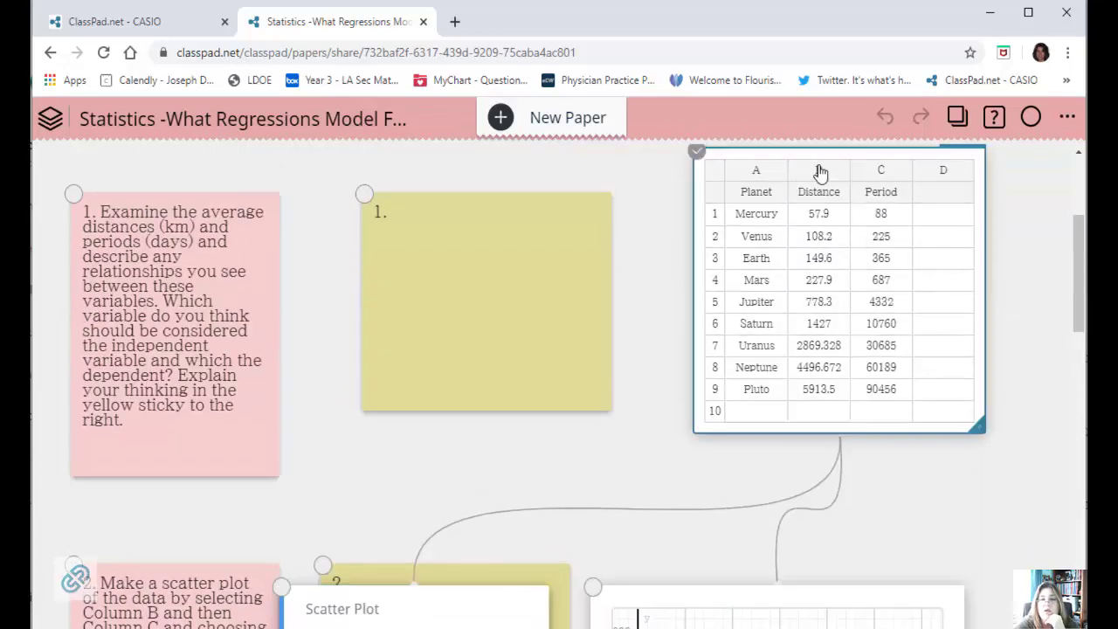
pyautogui.click(825, 173)
pyautogui.click(866, 176)
pyautogui.scroll(-5, 1006, 274)
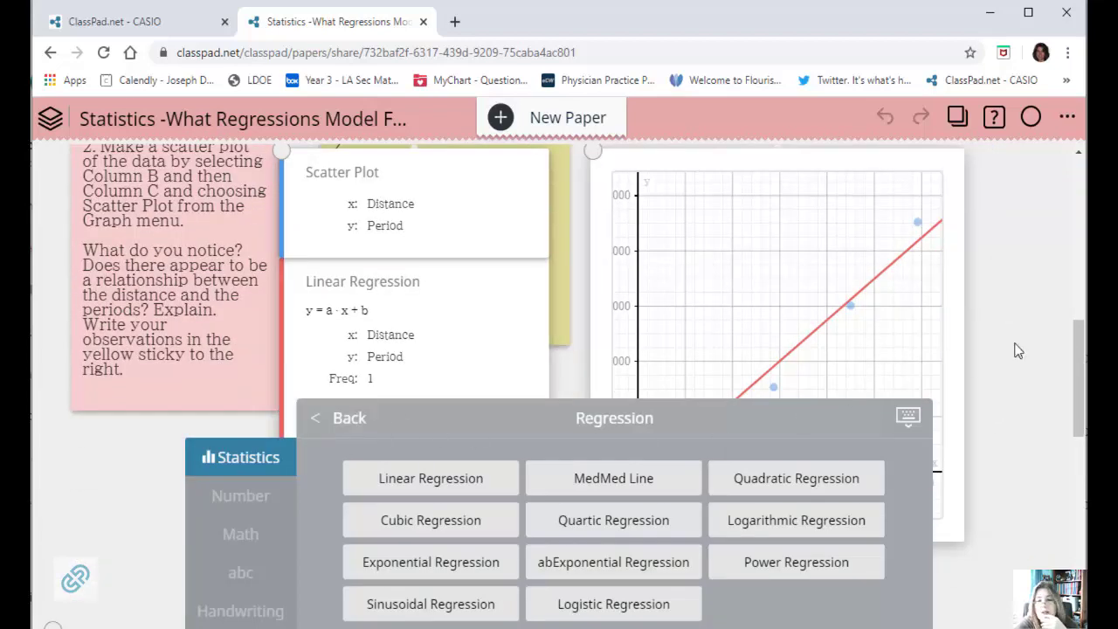
pyautogui.scroll(-2, 996, 345)
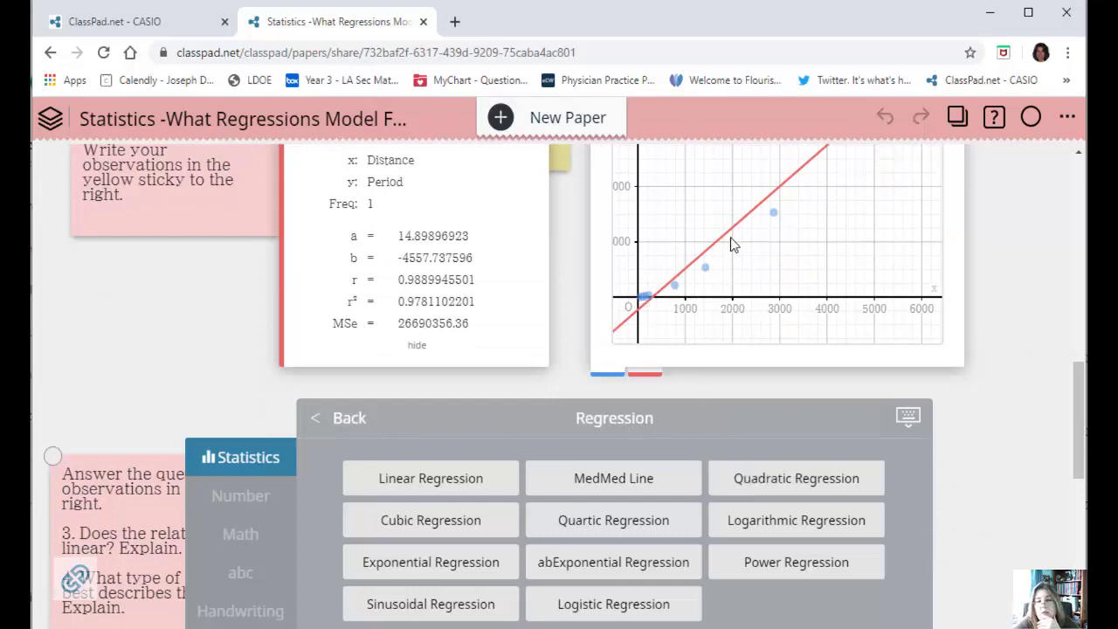
pyautogui.click(809, 481)
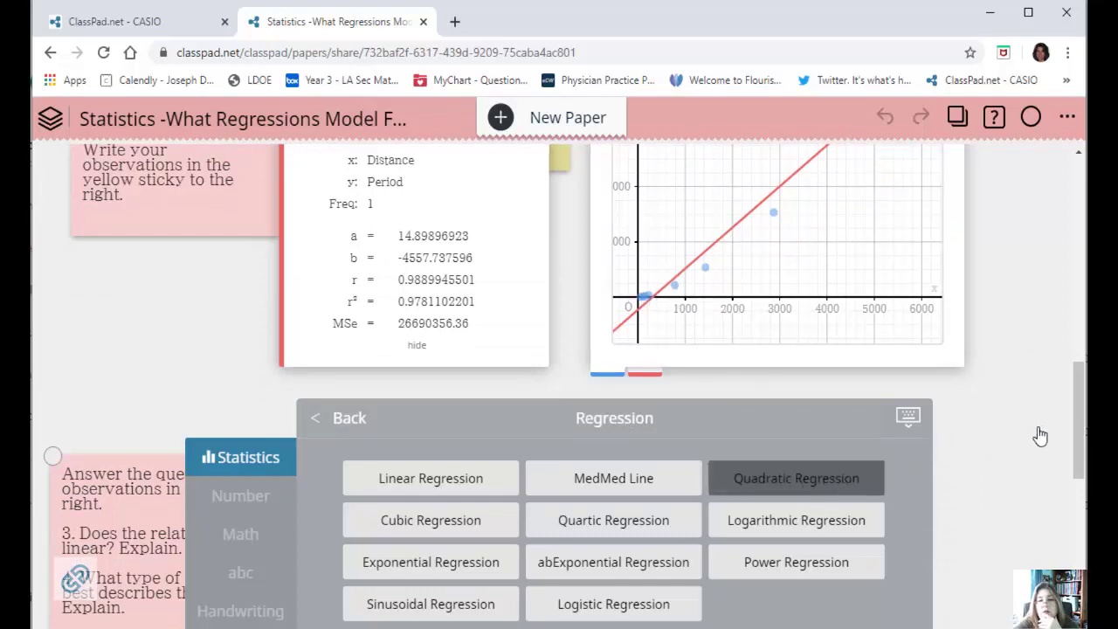
pyautogui.scroll(1, 1037, 426)
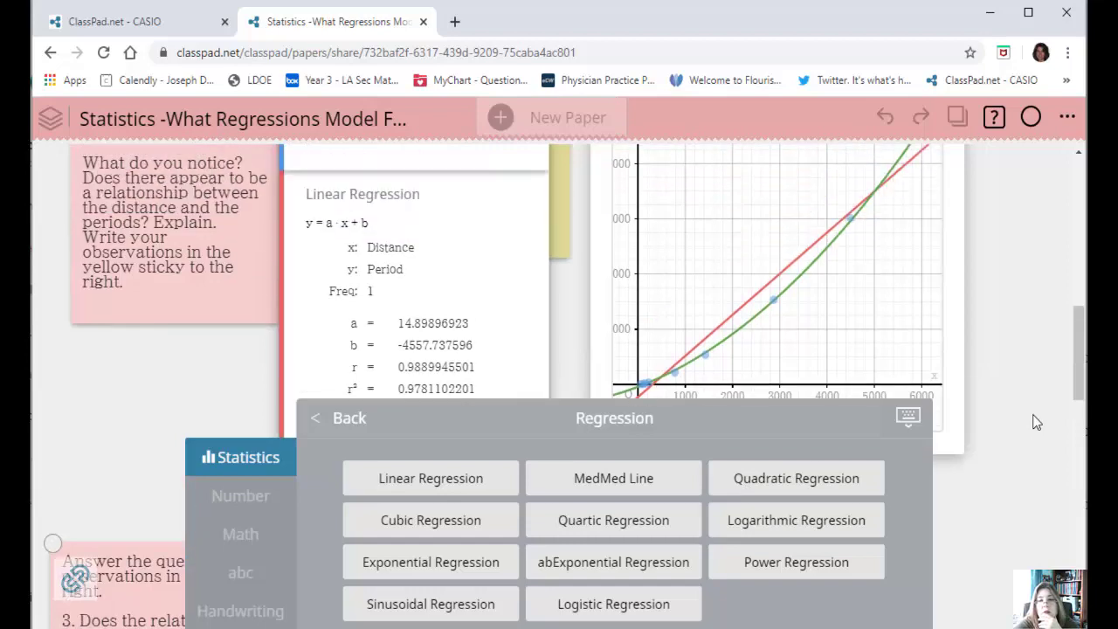
pyautogui.scroll(2, 1037, 422)
pyautogui.scroll(-5, 1036, 422)
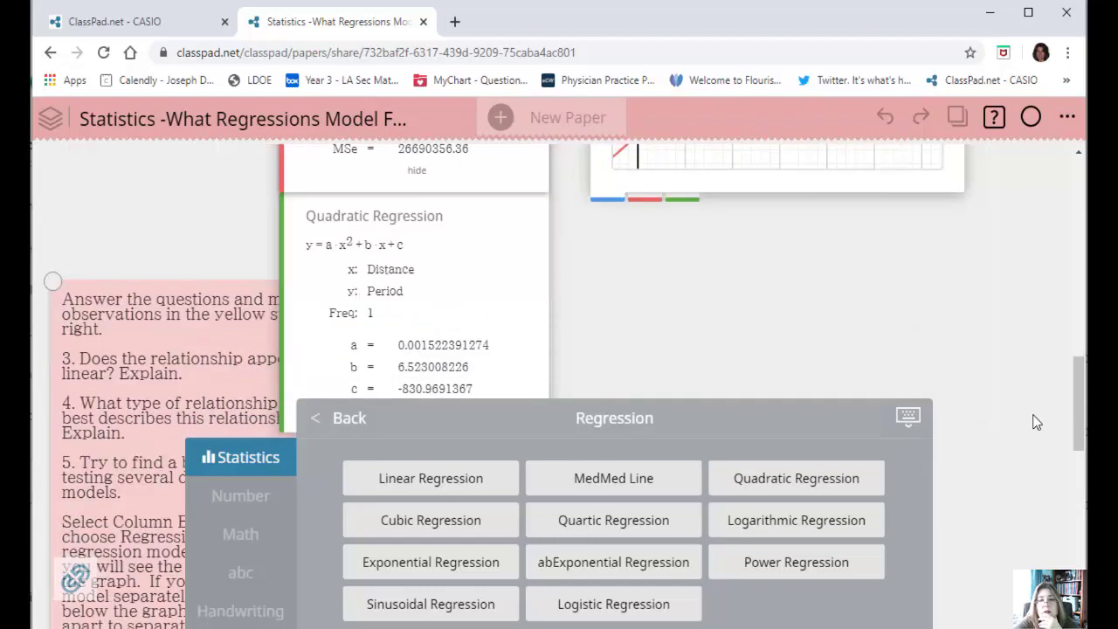
# Add cubic and quartic regressions of the Distance and Period data to the same graph.
pyautogui.click(400, 535)
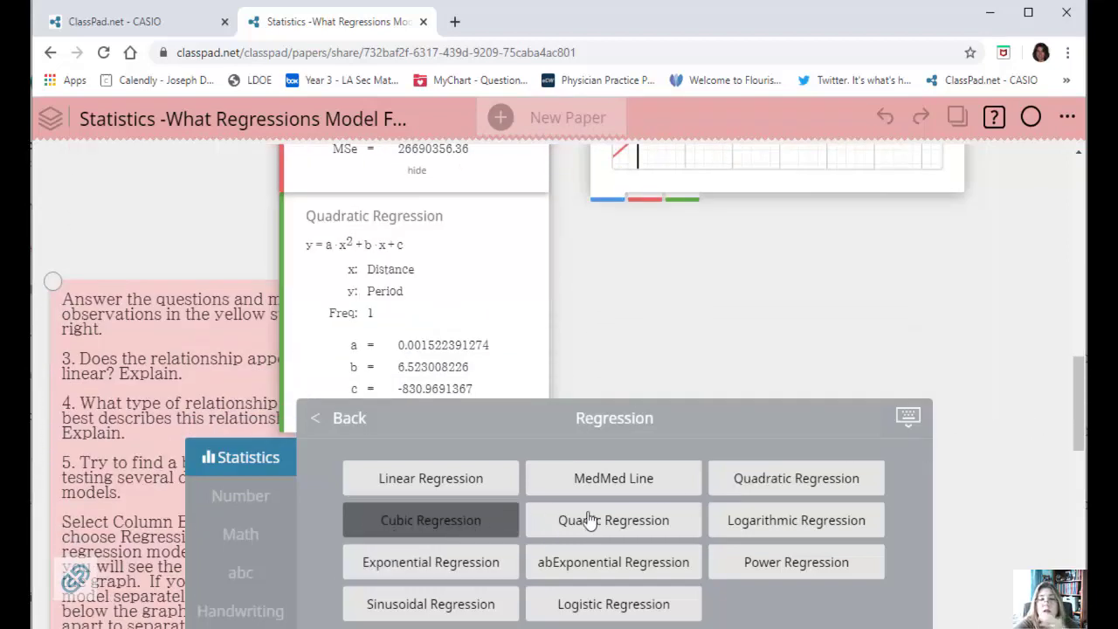
pyautogui.scroll(2, 988, 402)
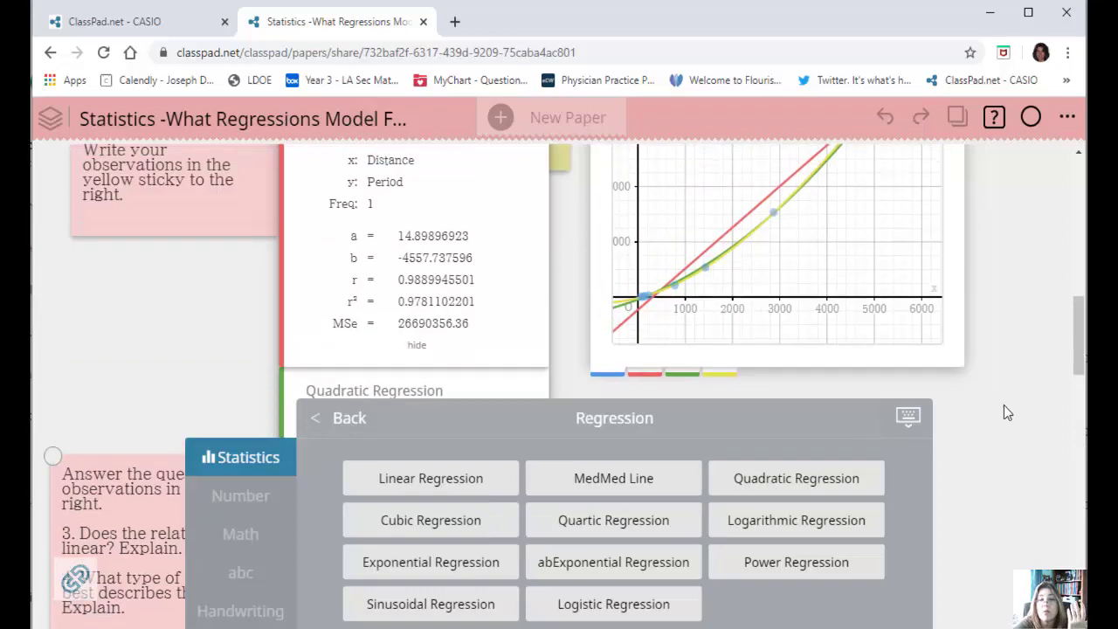
pyautogui.scroll(-3, 1003, 406)
pyautogui.click(612, 532)
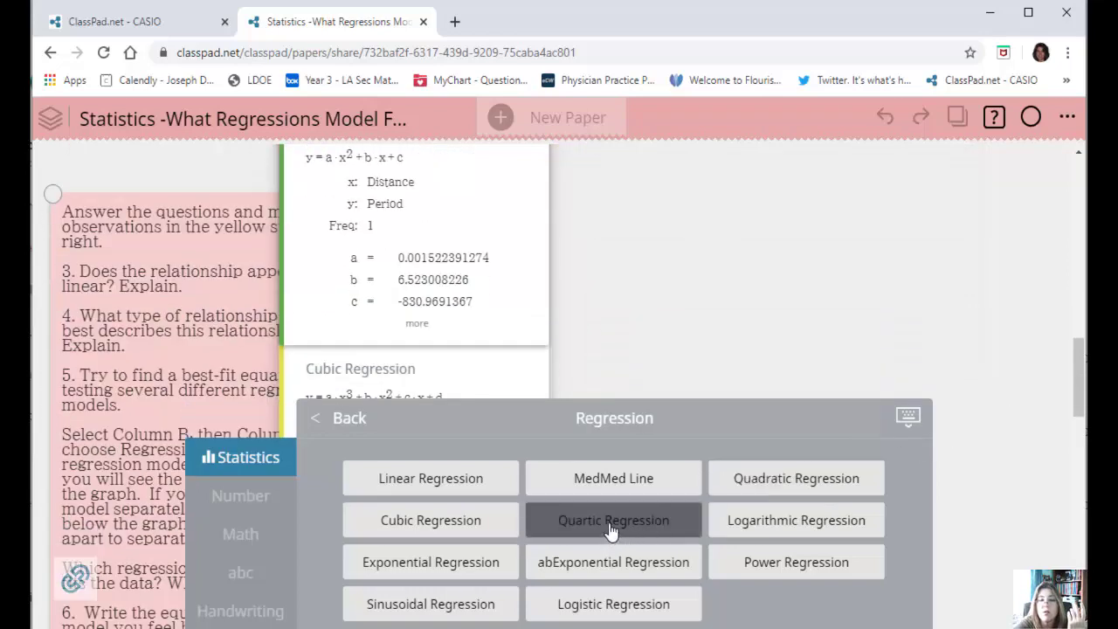
pyautogui.scroll(3, 970, 471)
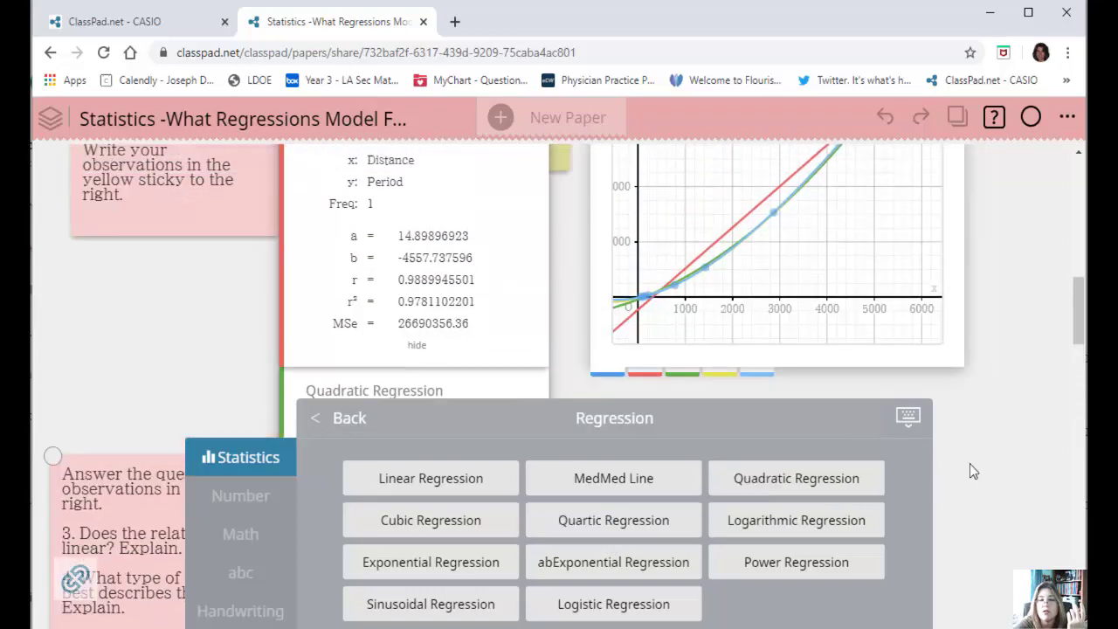
# Add an exponential regression of the Distance and Period data to the graph, then deselect the table.
pyautogui.scroll(-3, 961, 473)
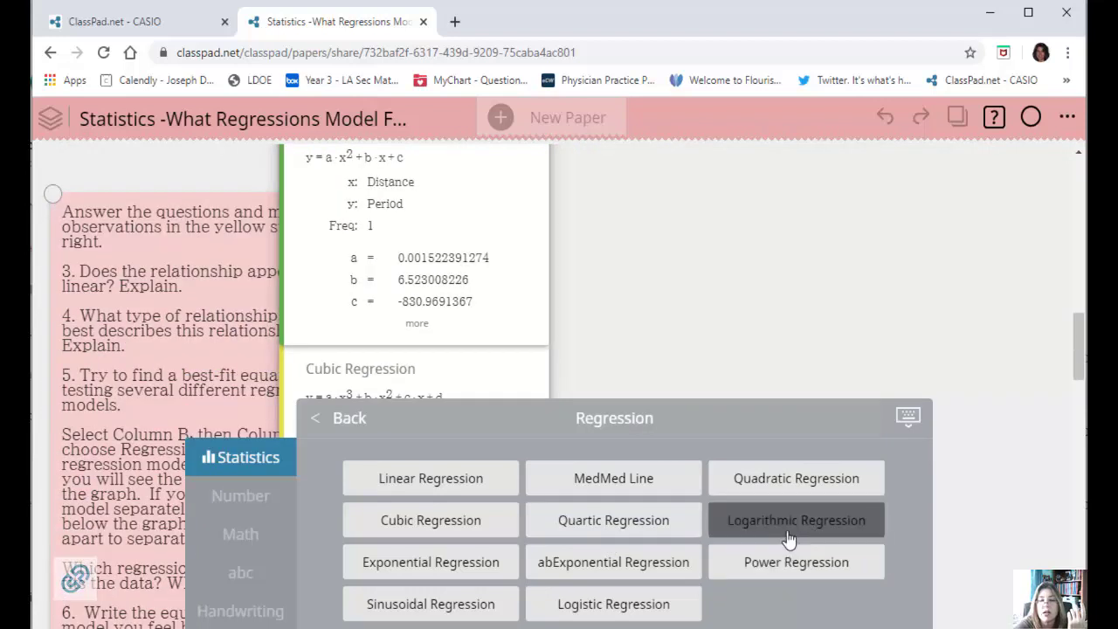
pyautogui.click(447, 563)
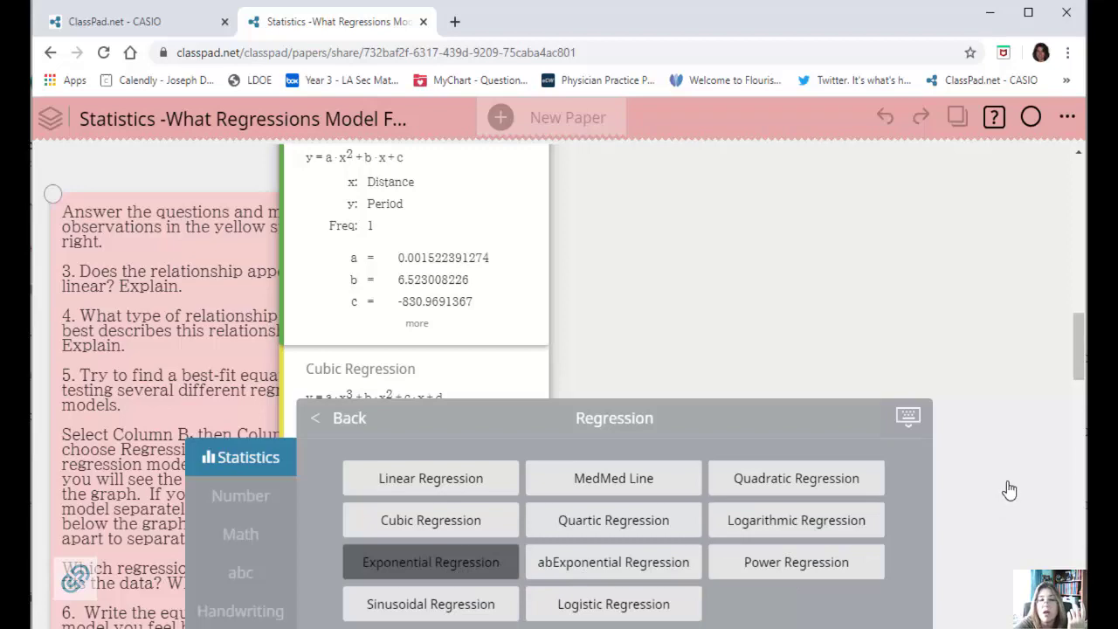
pyautogui.click(917, 295)
pyautogui.scroll(4, 849, 312)
# Change the graph color of the cubic regression to purple.
pyautogui.scroll(-1, 413, 444)
pyautogui.scroll(-2, 292, 474)
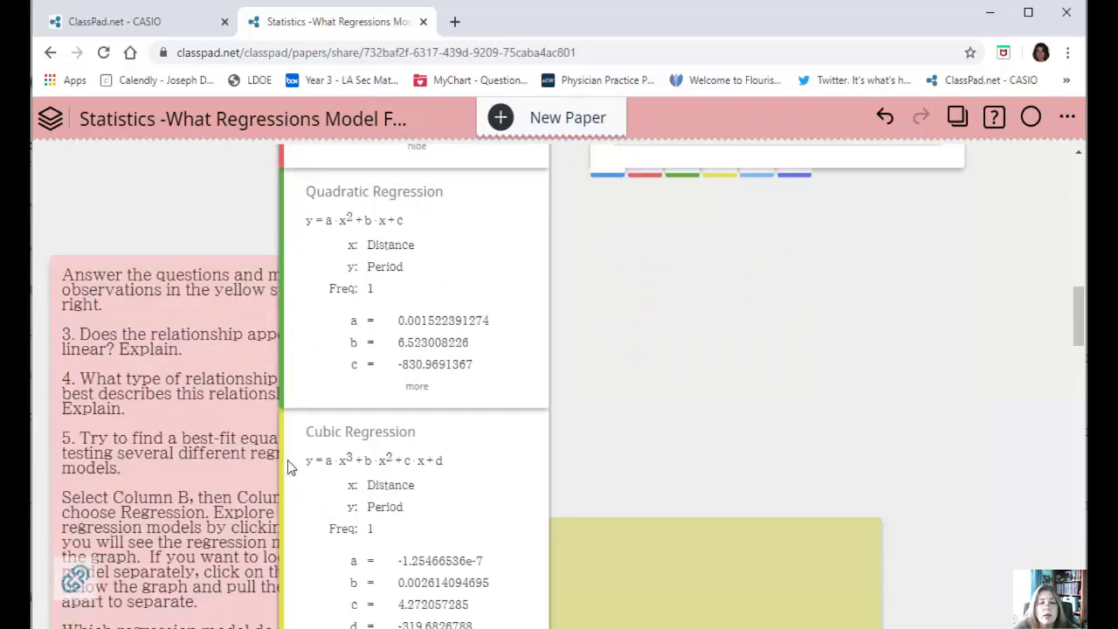
pyautogui.scroll(-2, 291, 468)
pyautogui.click(286, 419)
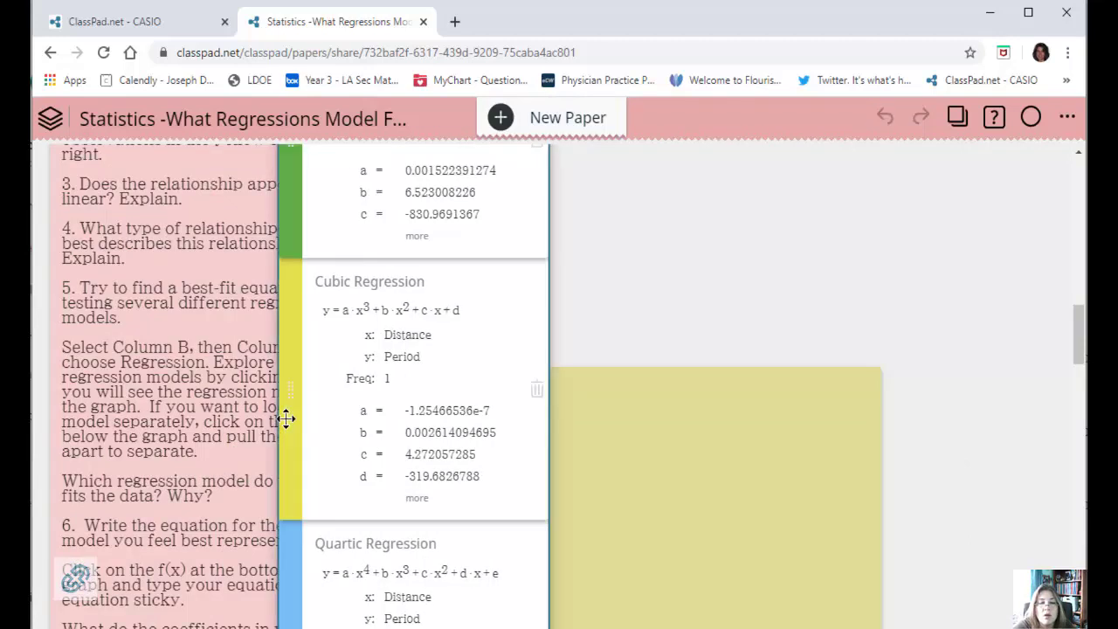
pyautogui.click(285, 419)
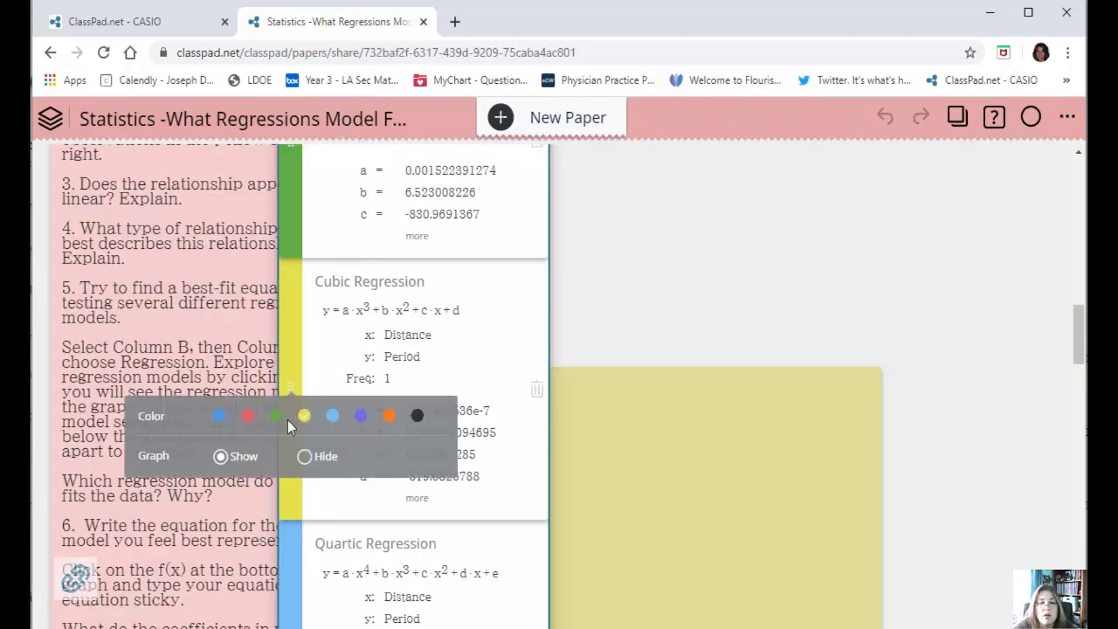
pyautogui.click(361, 418)
pyautogui.click(913, 302)
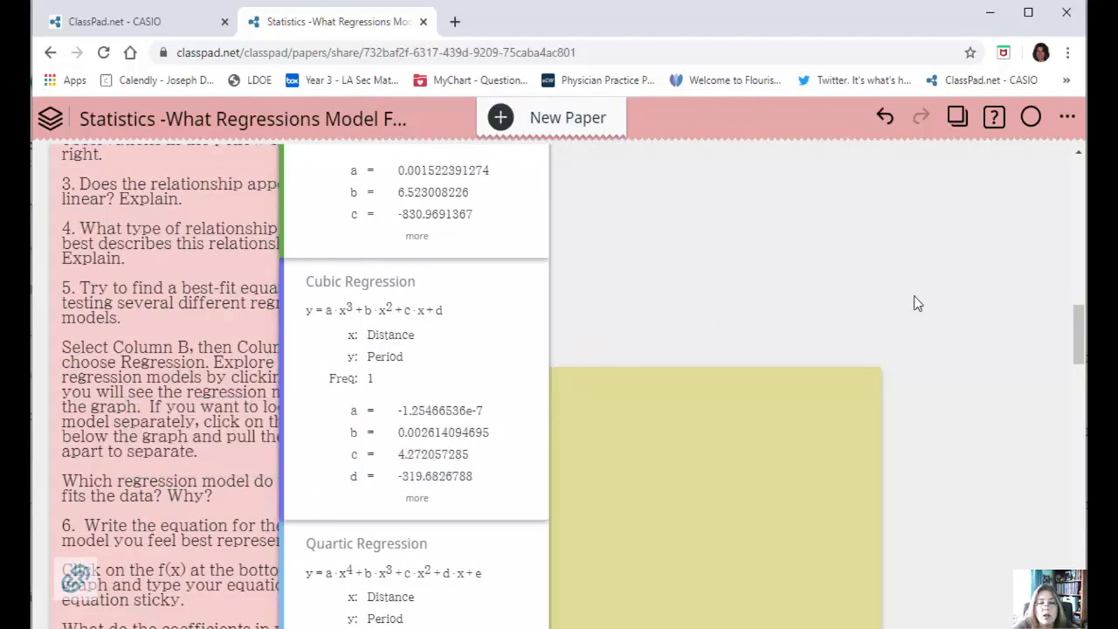
# Review the regression results and delete the cubic regression from the combined graph.
pyautogui.scroll(-6, 492, 365)
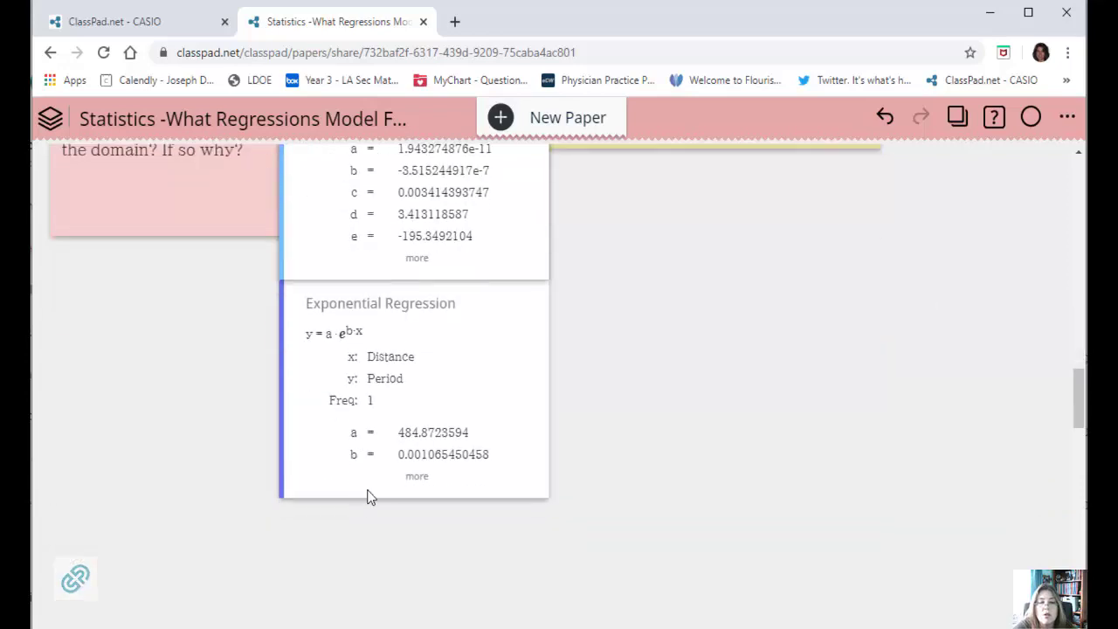
pyautogui.scroll(5, 362, 504)
pyautogui.scroll(5, 712, 202)
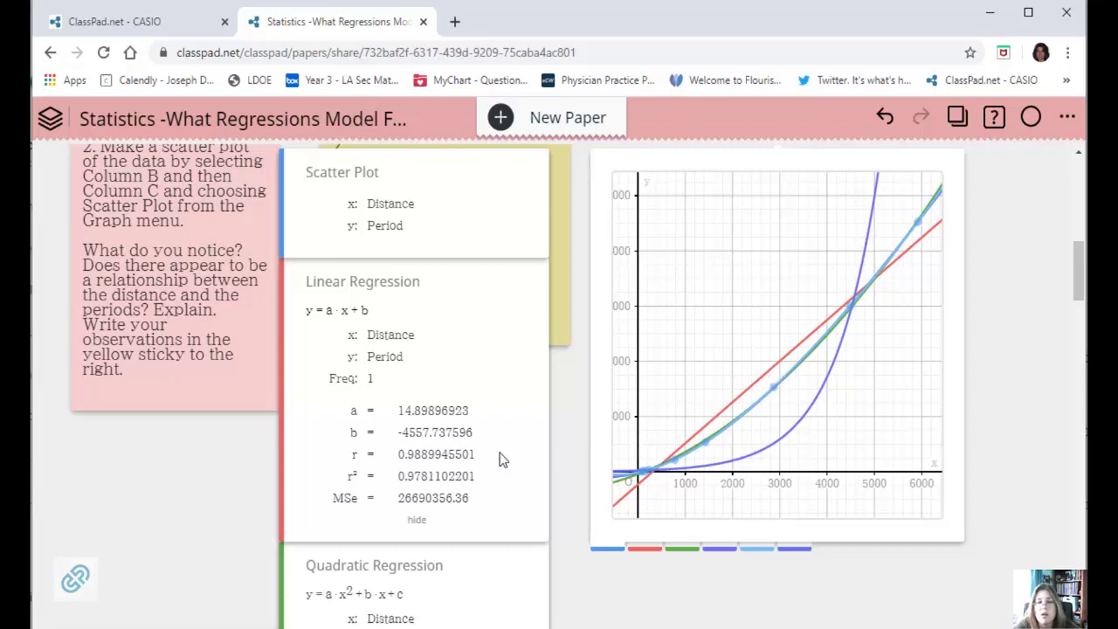
pyautogui.scroll(-8, 511, 451)
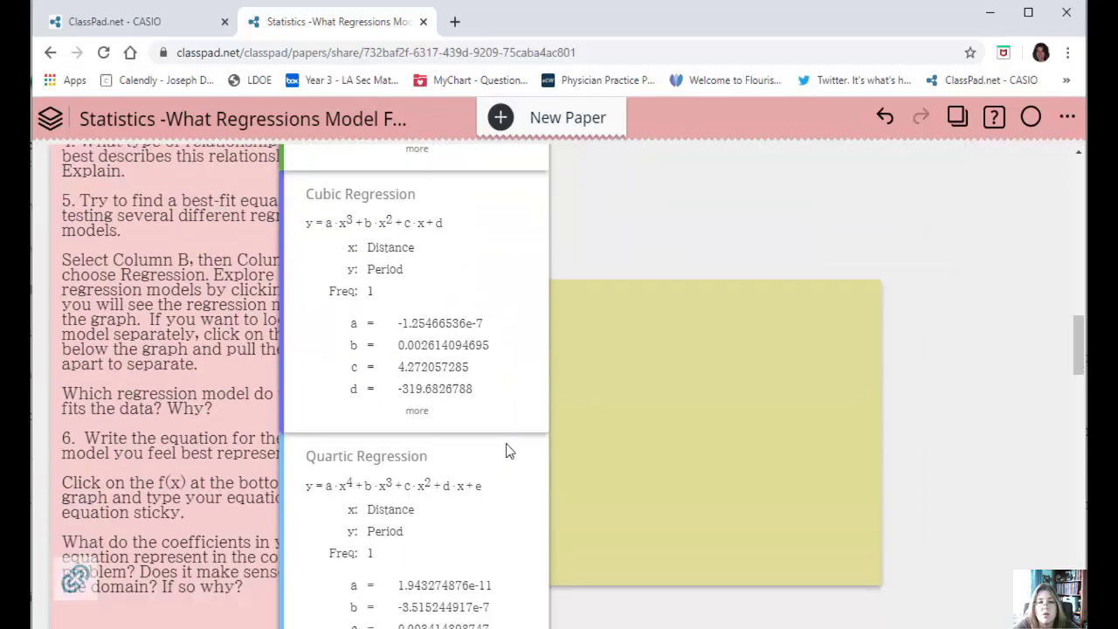
pyautogui.scroll(1, 507, 449)
pyautogui.click(524, 390)
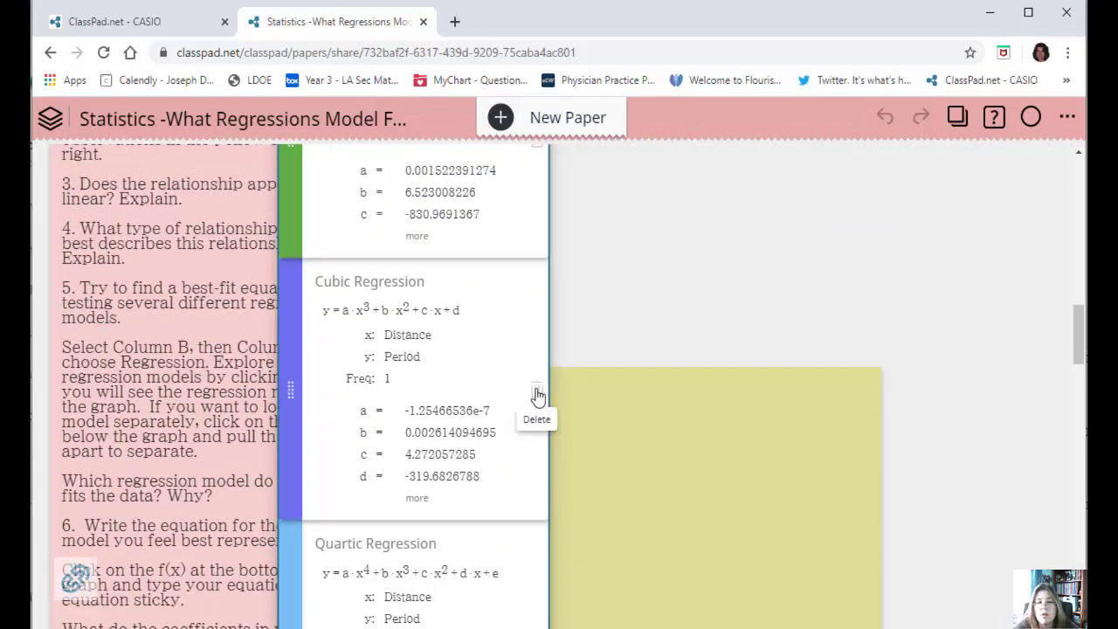
pyautogui.click(537, 392)
# Delete the linear and exponential regressions, keeping the scatter plot with the quadratic and quartic regressions.
pyautogui.scroll(4, 786, 293)
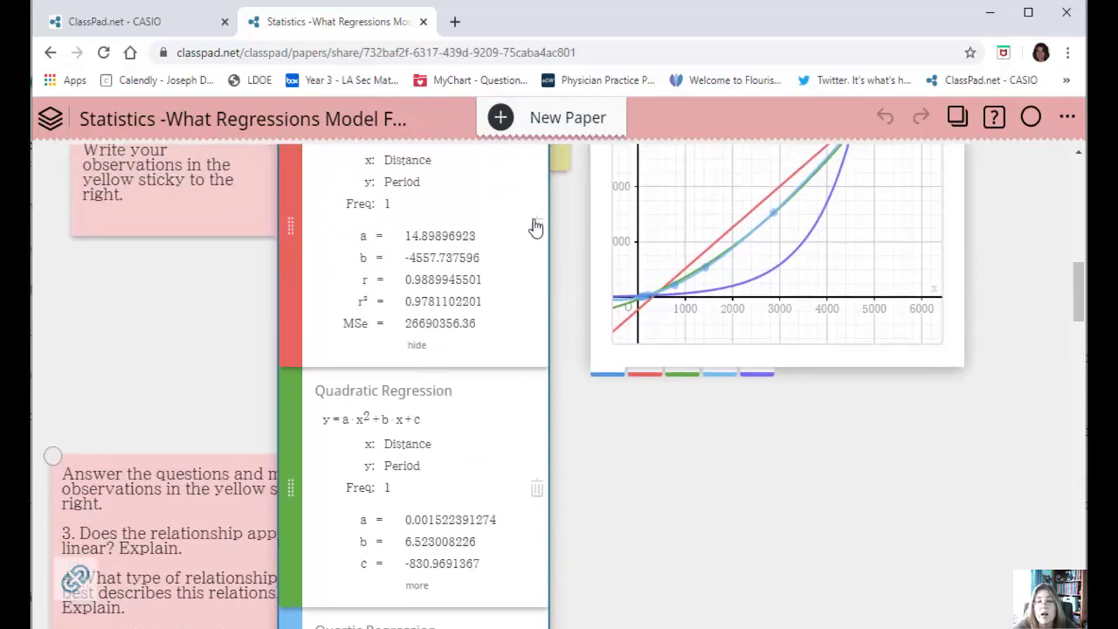
pyautogui.click(536, 226)
pyautogui.scroll(2, 867, 464)
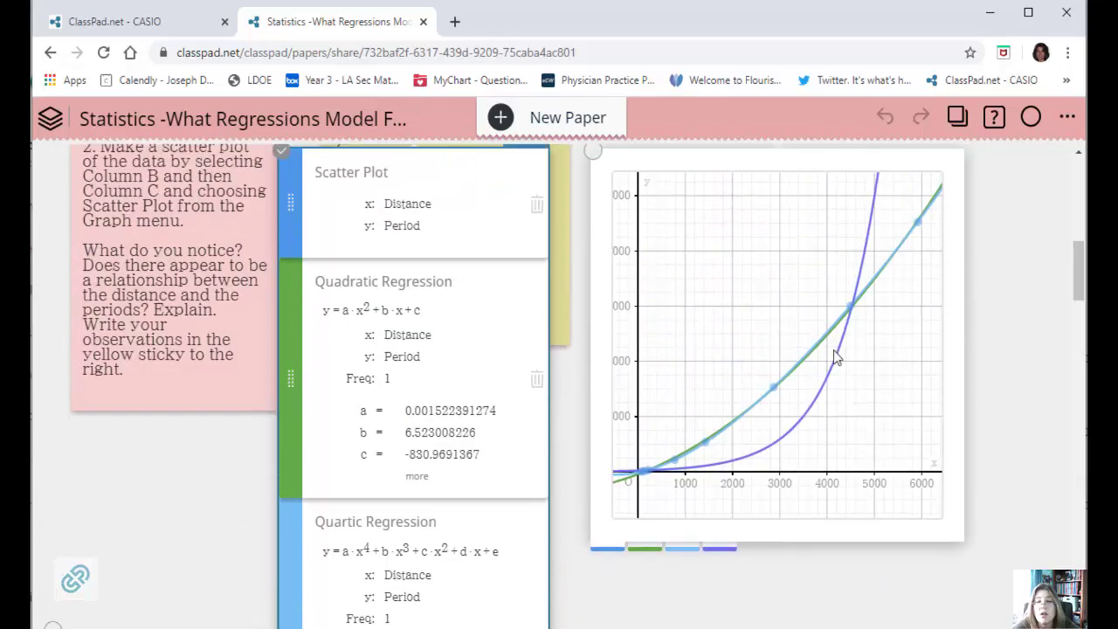
pyautogui.scroll(-5, 854, 402)
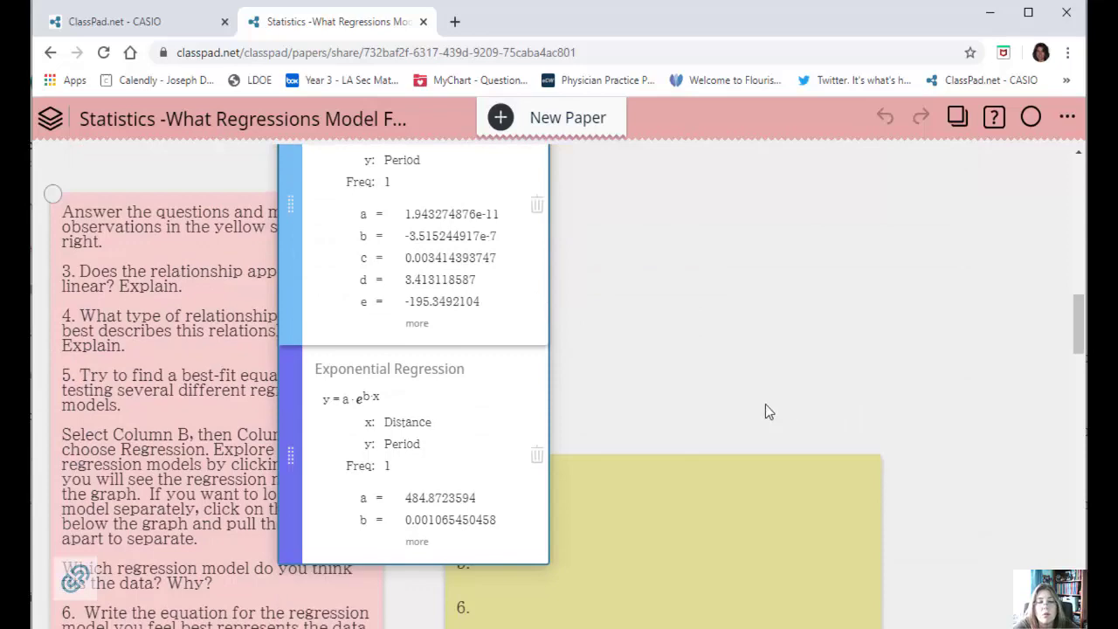
pyautogui.click(536, 456)
pyautogui.scroll(5, 879, 374)
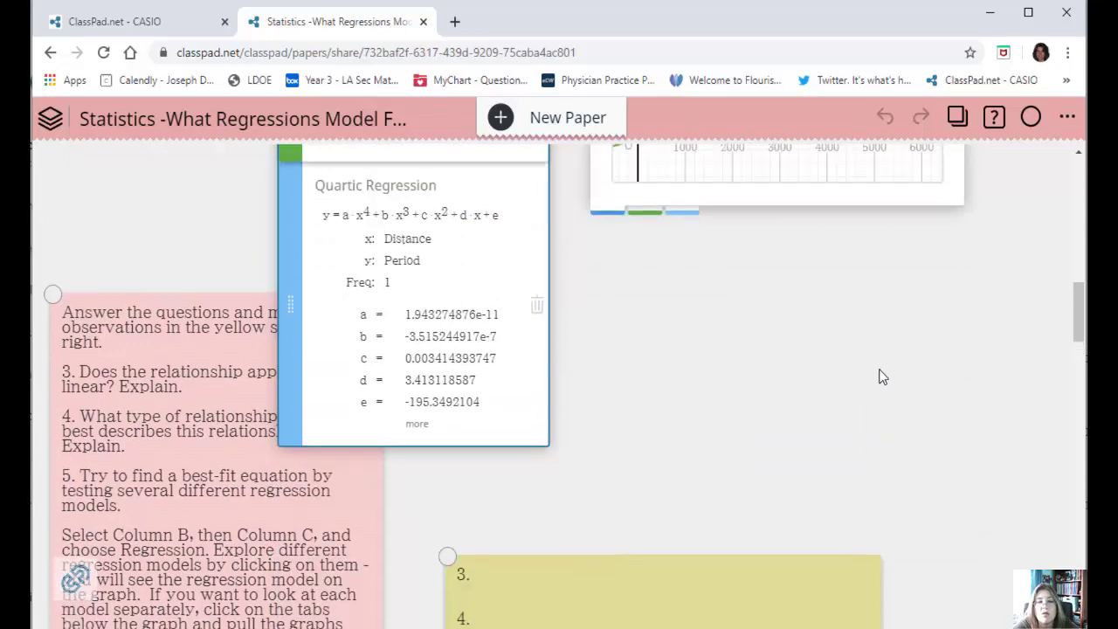
# Select the Distance and Period columns of the planets table and add a cubic regression to the graph.
pyautogui.scroll(-1, 954, 382)
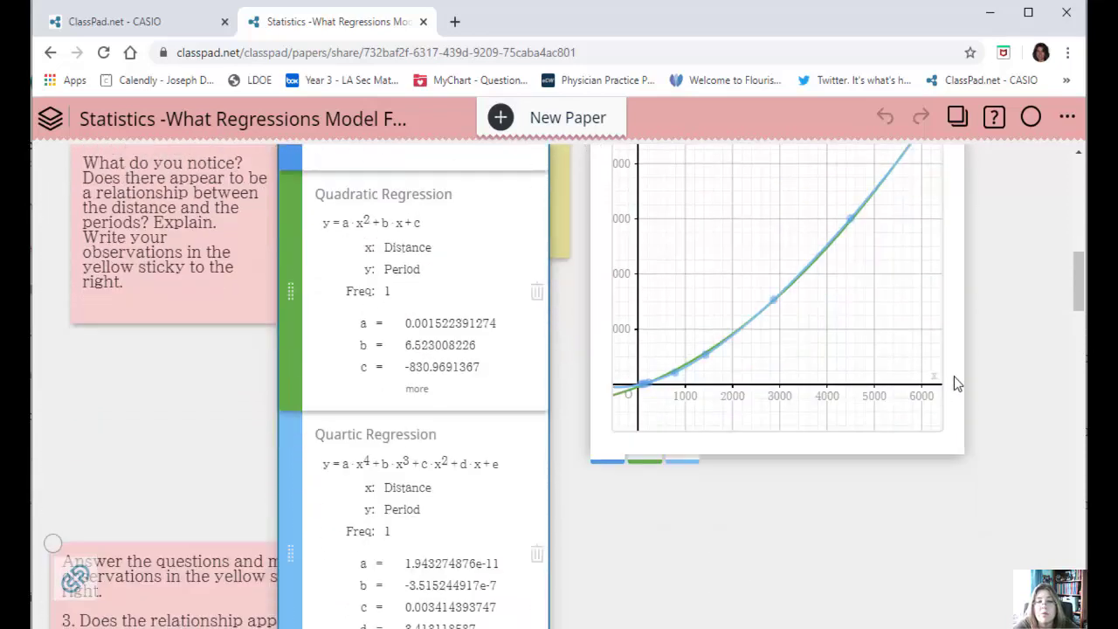
pyautogui.scroll(-1, 954, 377)
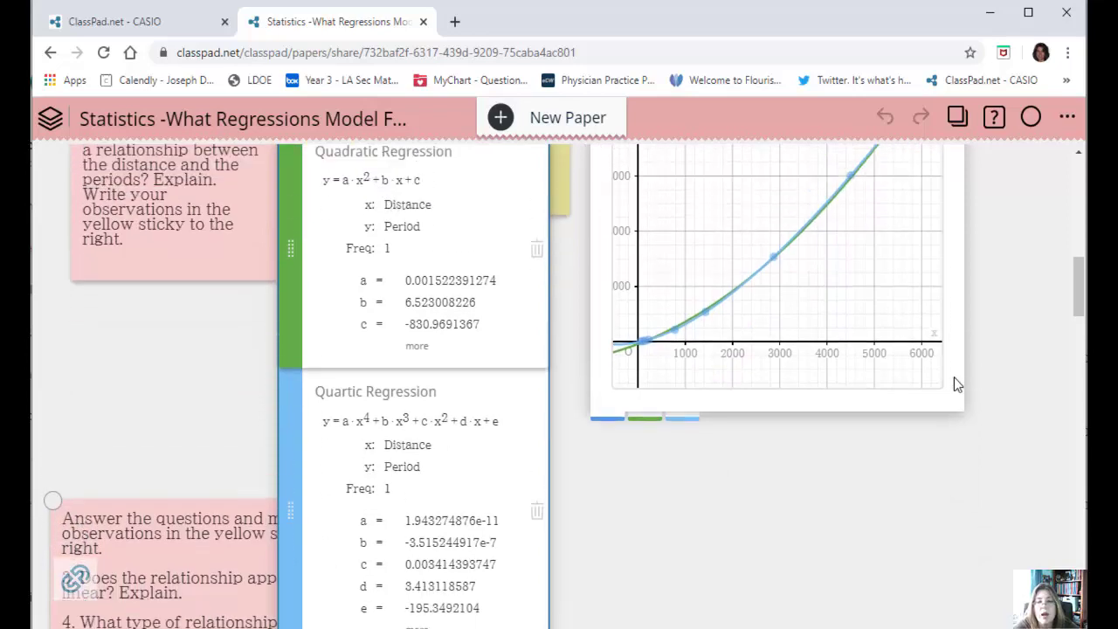
pyautogui.scroll(2, 954, 378)
pyautogui.scroll(6, 954, 378)
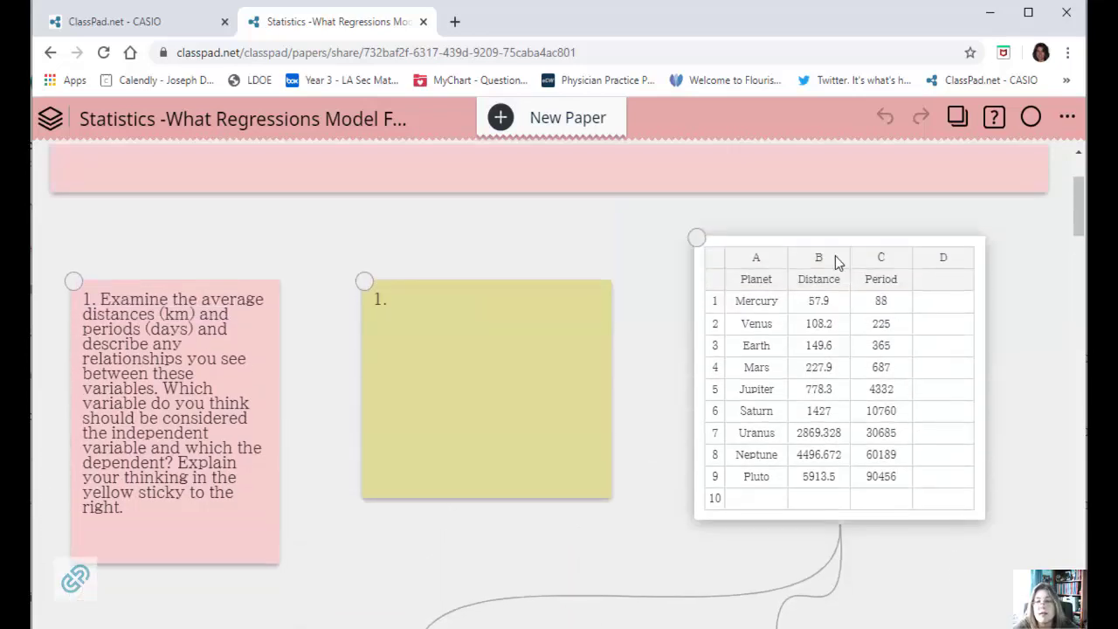
pyautogui.click(835, 256)
pyautogui.moveTo(835, 256); pyautogui.dragTo(869, 259)
pyautogui.click(440, 531)
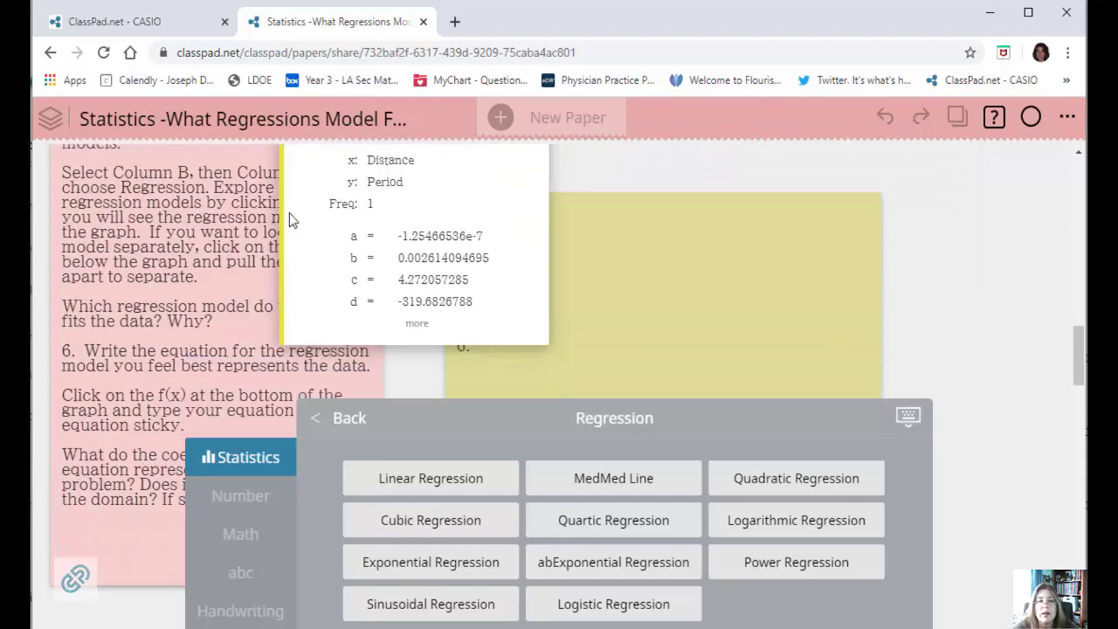
# Change the cubic regression's graph color to purple and compare its curve with the others.
pyautogui.click(289, 213)
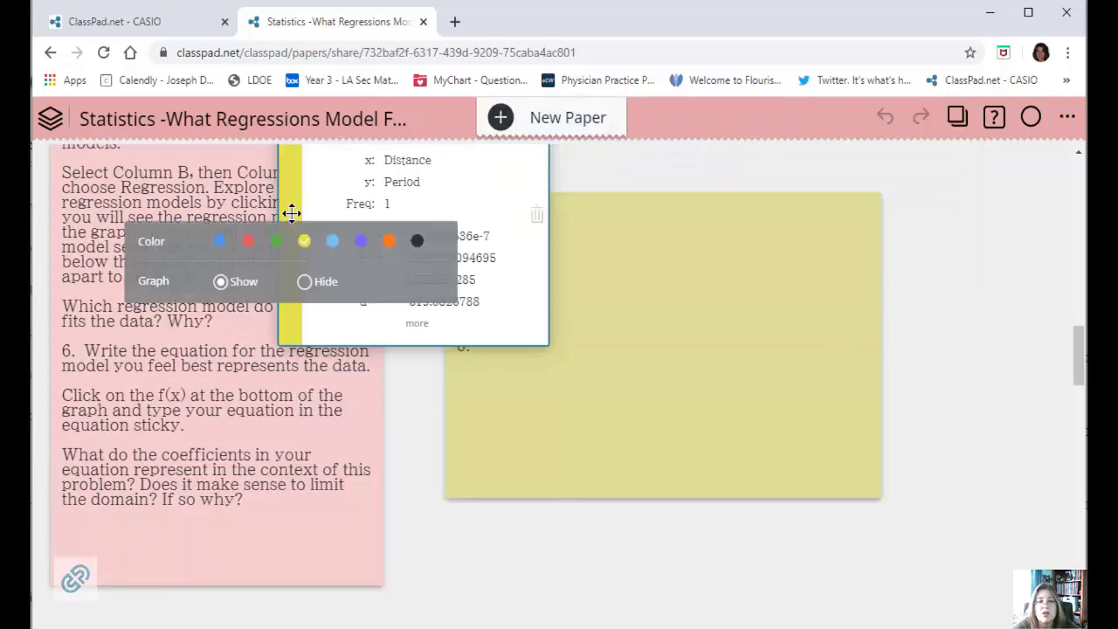
pyautogui.click(362, 242)
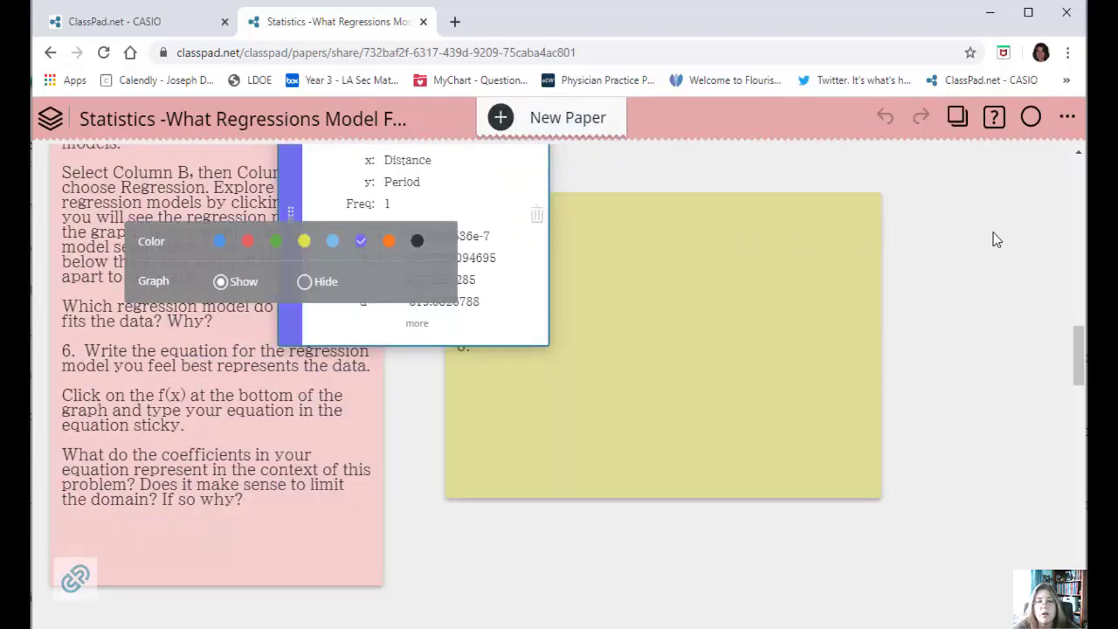
pyautogui.scroll(10, 993, 232)
pyautogui.scroll(3, 1037, 349)
pyautogui.scroll(-2, 1011, 368)
pyautogui.scroll(2, 1013, 370)
pyautogui.scroll(-1, 1012, 373)
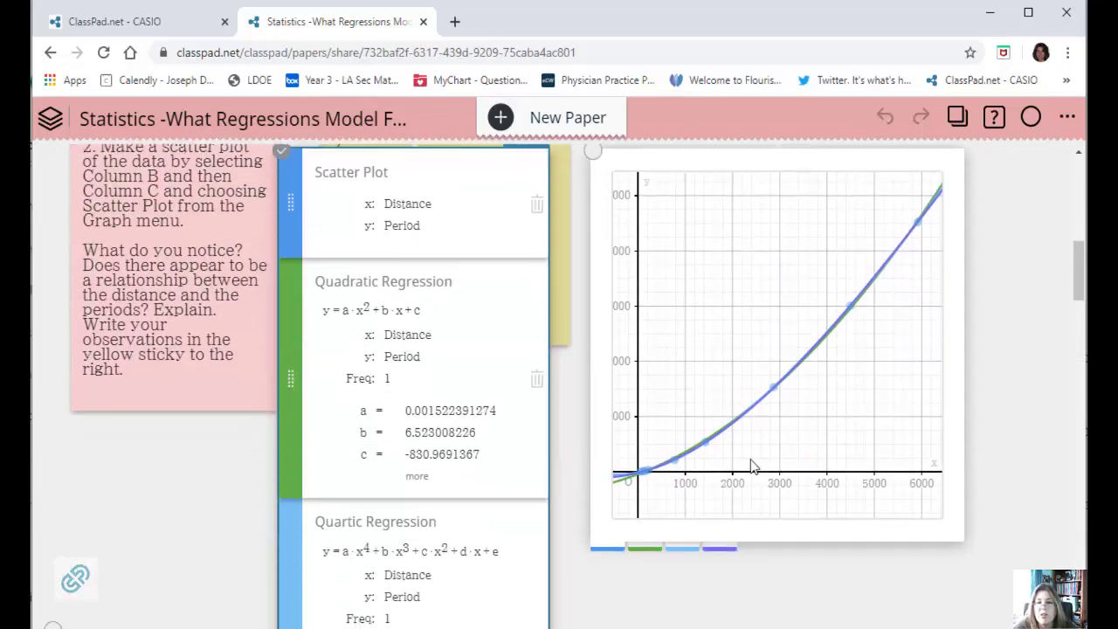
# Try to pull the quartic regression out of the combined graph.
pyautogui.click(919, 427)
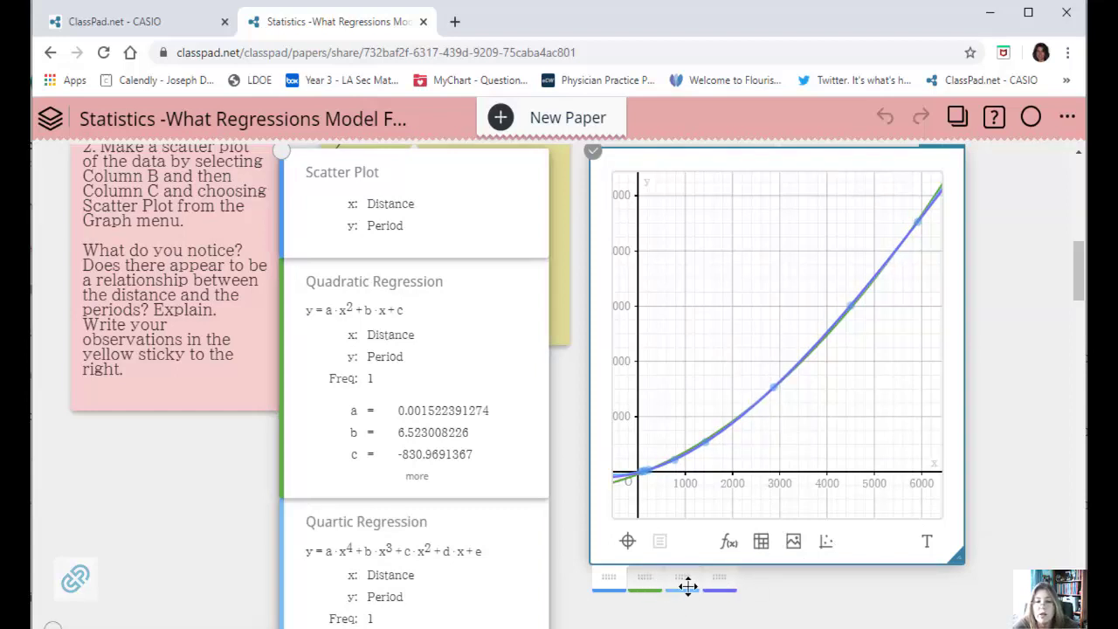
pyautogui.moveTo(684, 580); pyautogui.dragTo(164, 564)
pyautogui.click(150, 562)
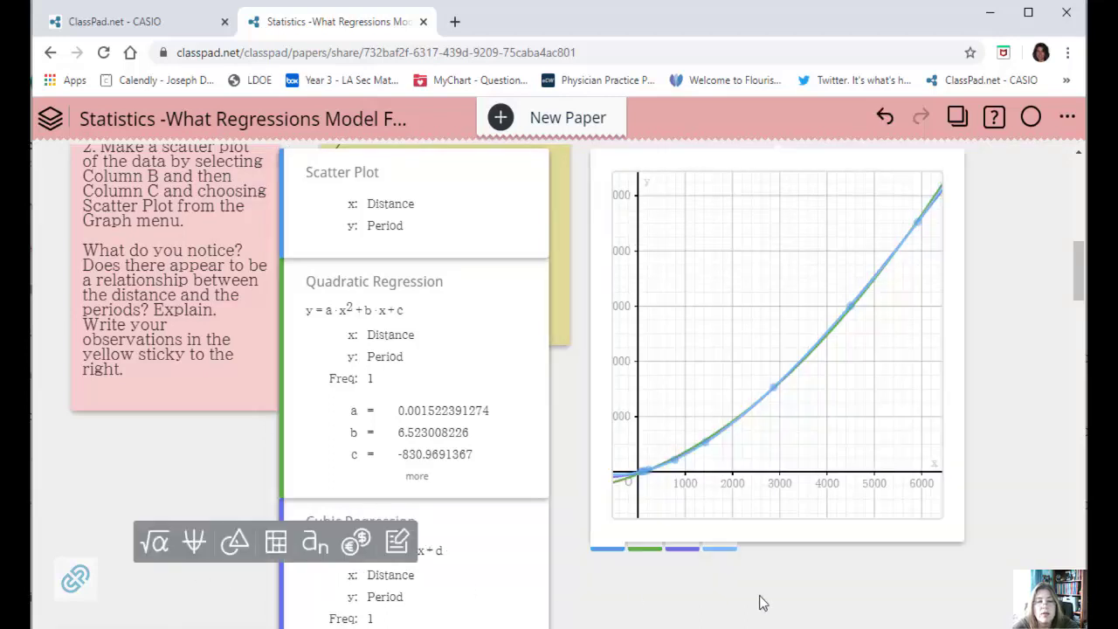
# Pull the cubic and quartic regressions out of the combined graph into separate graphs of their own.
pyautogui.click(711, 537)
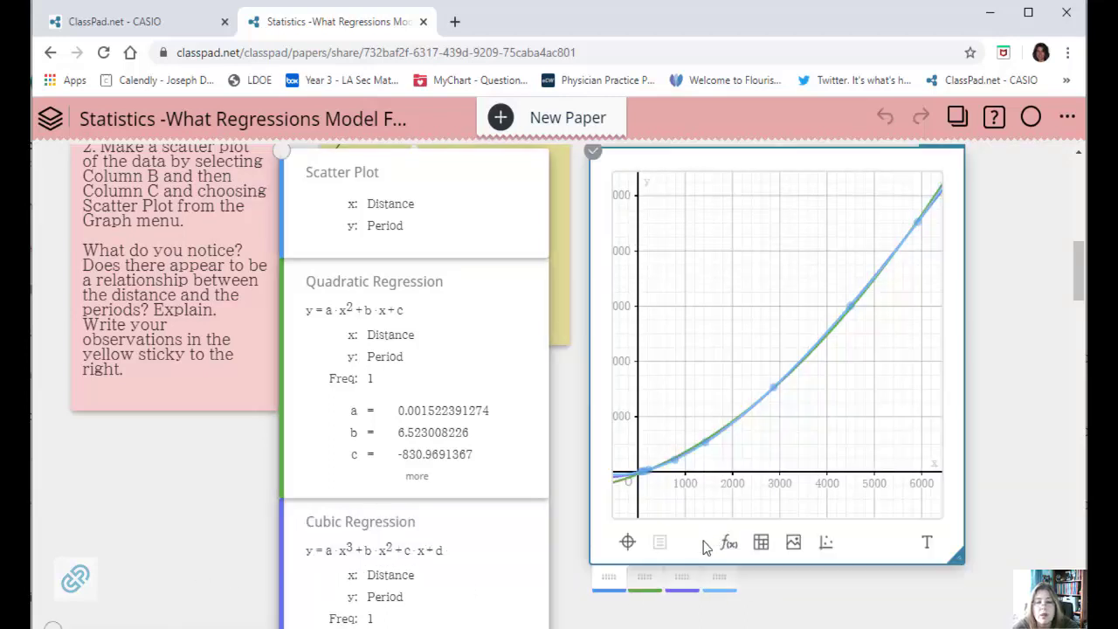
pyautogui.moveTo(662, 574); pyautogui.dragTo(152, 588)
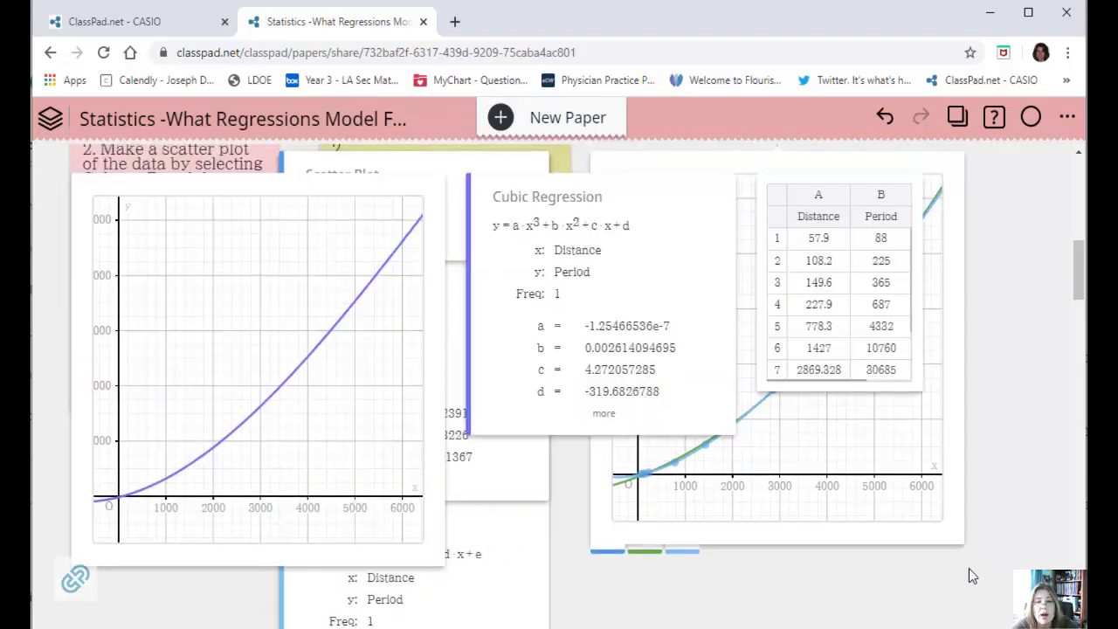
pyautogui.scroll(1, 970, 577)
pyautogui.scroll(-2, 970, 577)
pyautogui.click(696, 445)
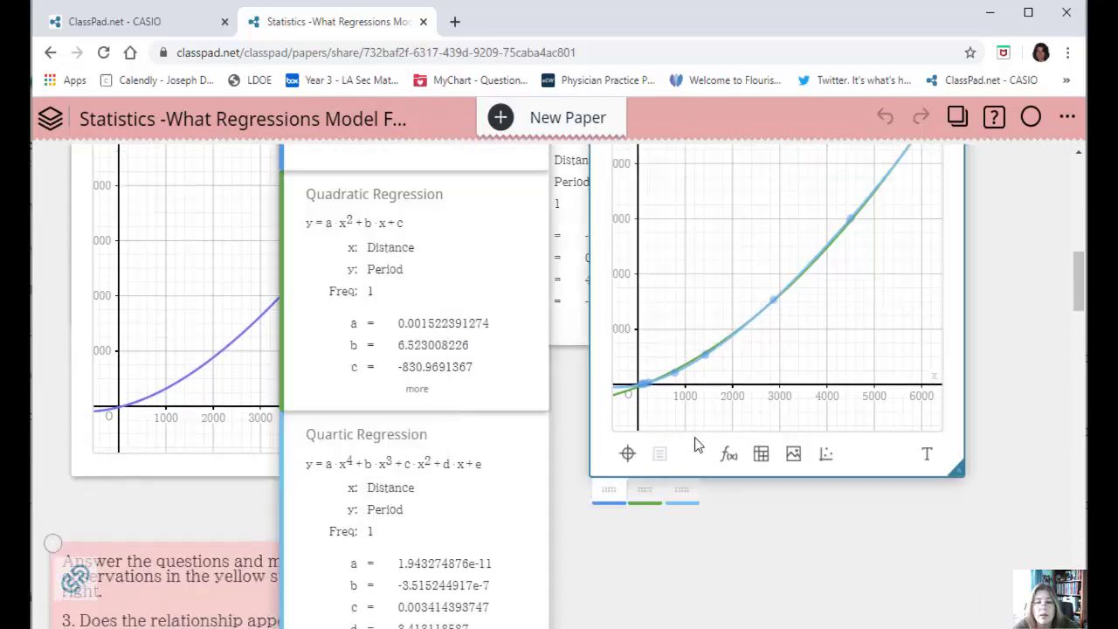
pyautogui.moveTo(840, 615); pyautogui.dragTo(562, 611)
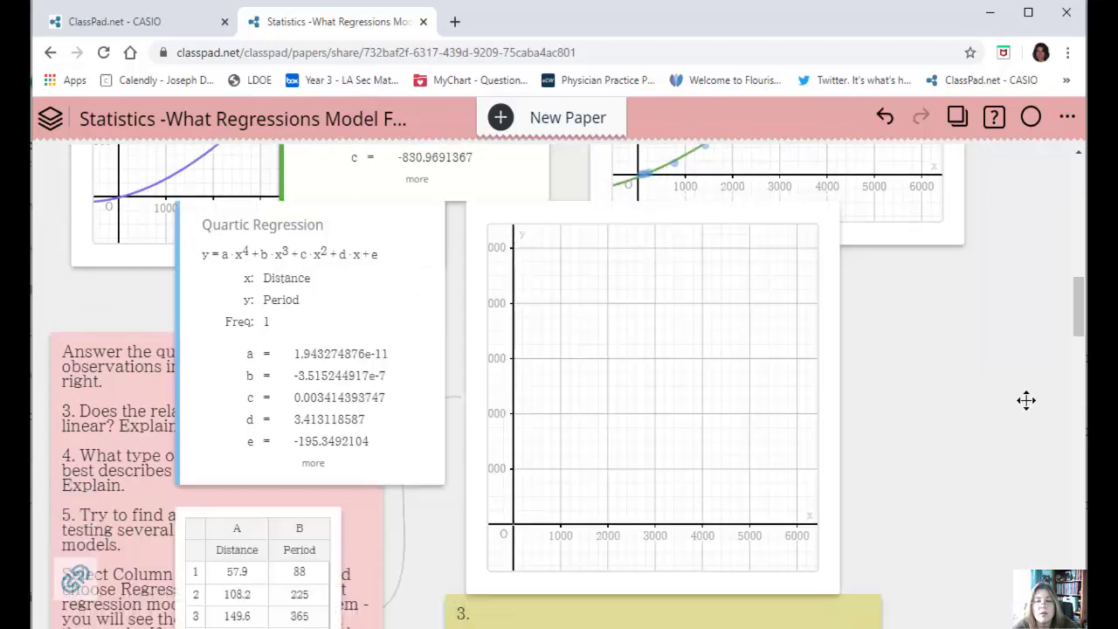
# Bring the cubic regression graph to the front and move it slightly up over the question 2 note.
pyautogui.scroll(5, 1025, 400)
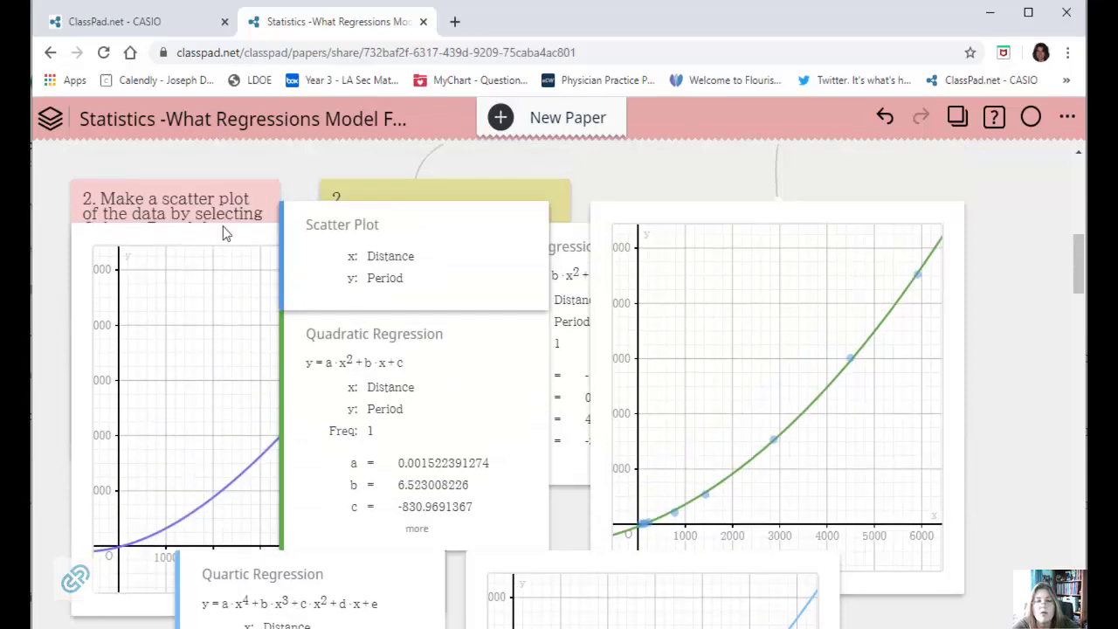
pyautogui.click(223, 232)
pyautogui.moveTo(308, 166); pyautogui.dragTo(246, 163)
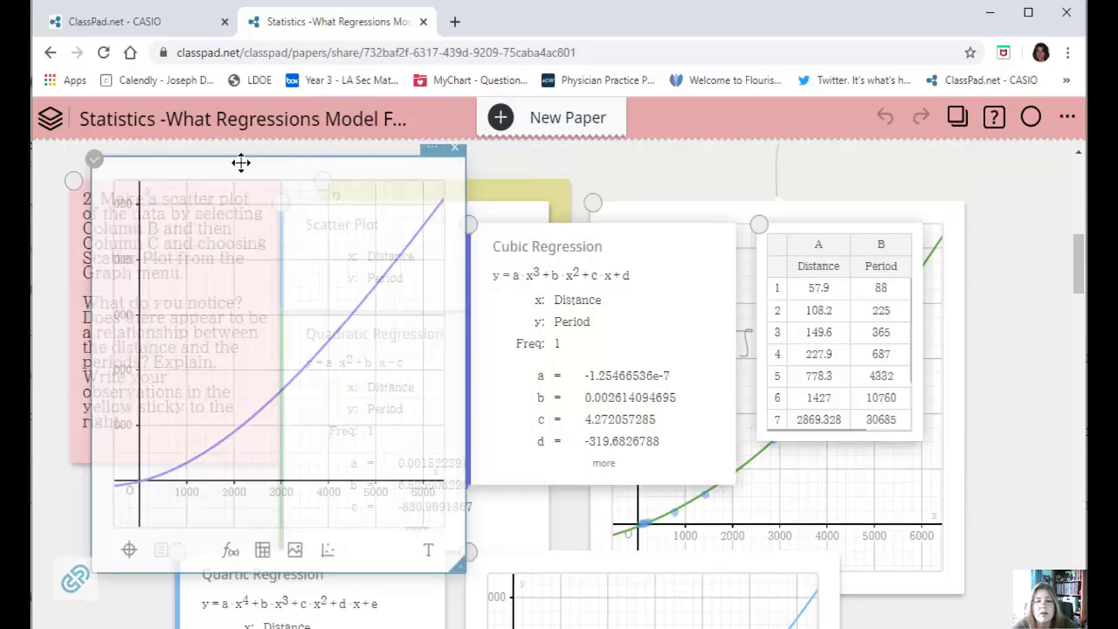
# Add a scatter plot of the separated table's Distance and Period columns to the cubic regression graph.
pyautogui.click(817, 251)
pyautogui.scroll(-1, 821, 262)
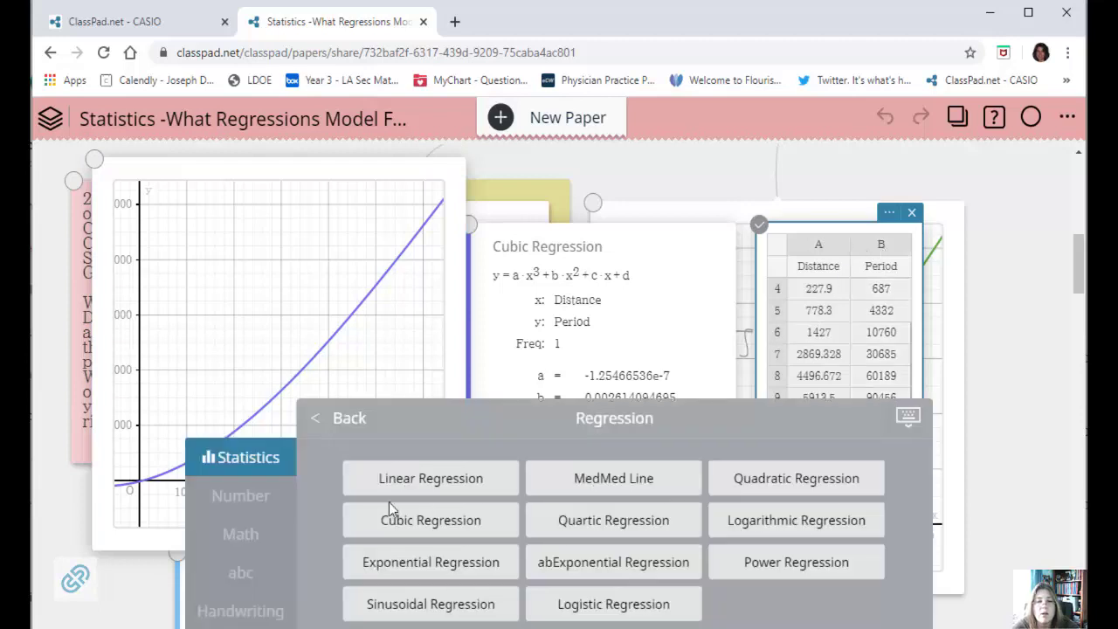
pyautogui.click(346, 423)
pyautogui.click(425, 562)
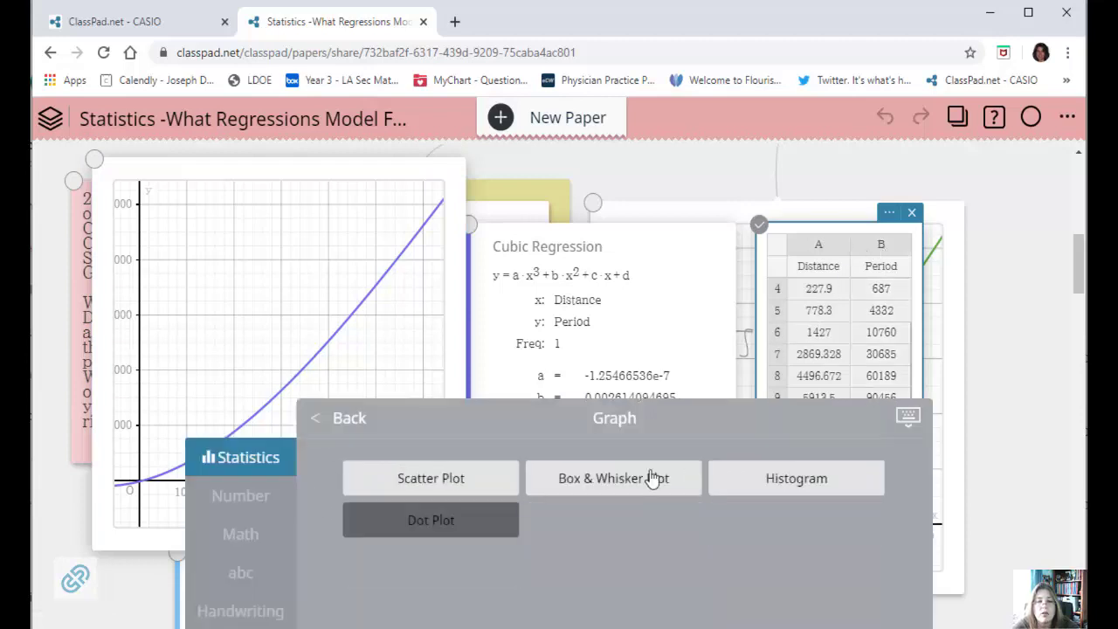
pyautogui.click(425, 483)
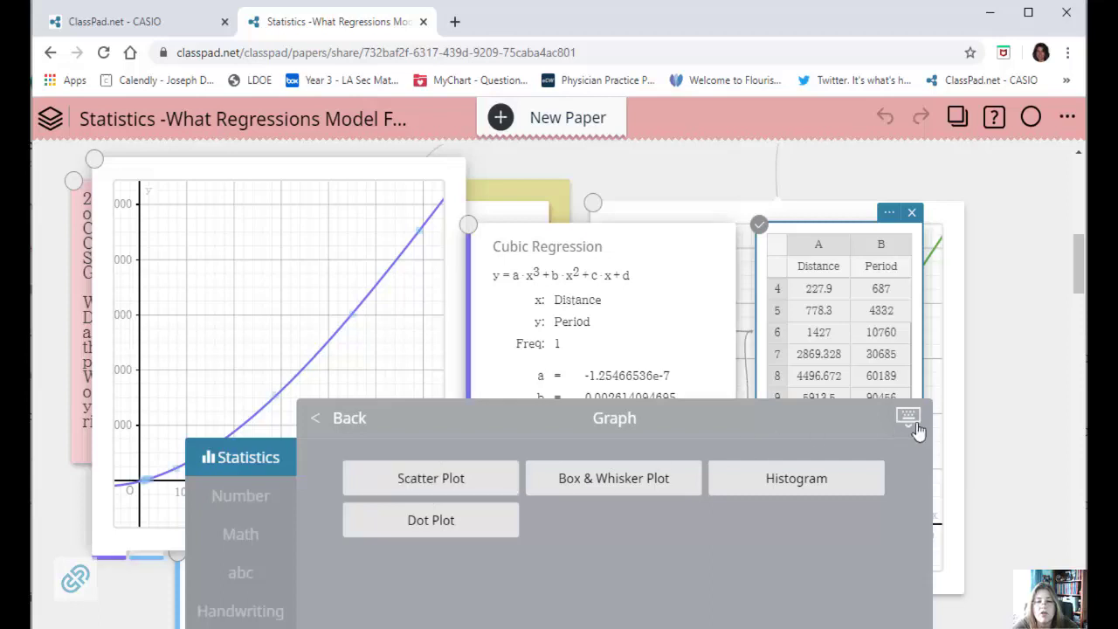
pyautogui.click(1018, 413)
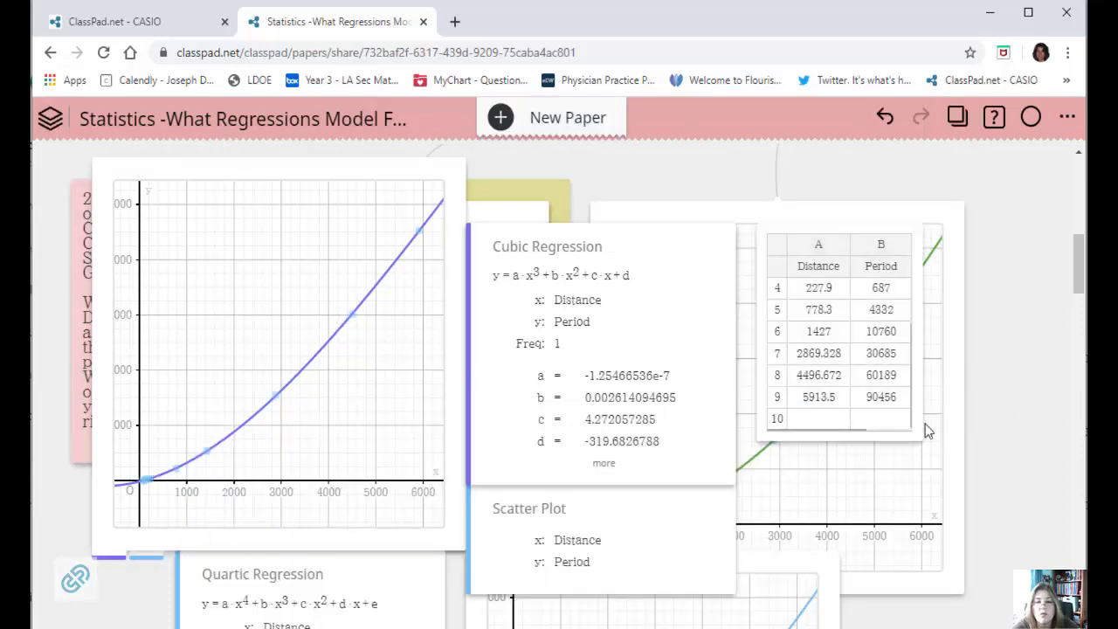
# Examine the quadratic and quartic regression graphs and read questions 5 and 6 about the best-fitting model.
pyautogui.click(912, 472)
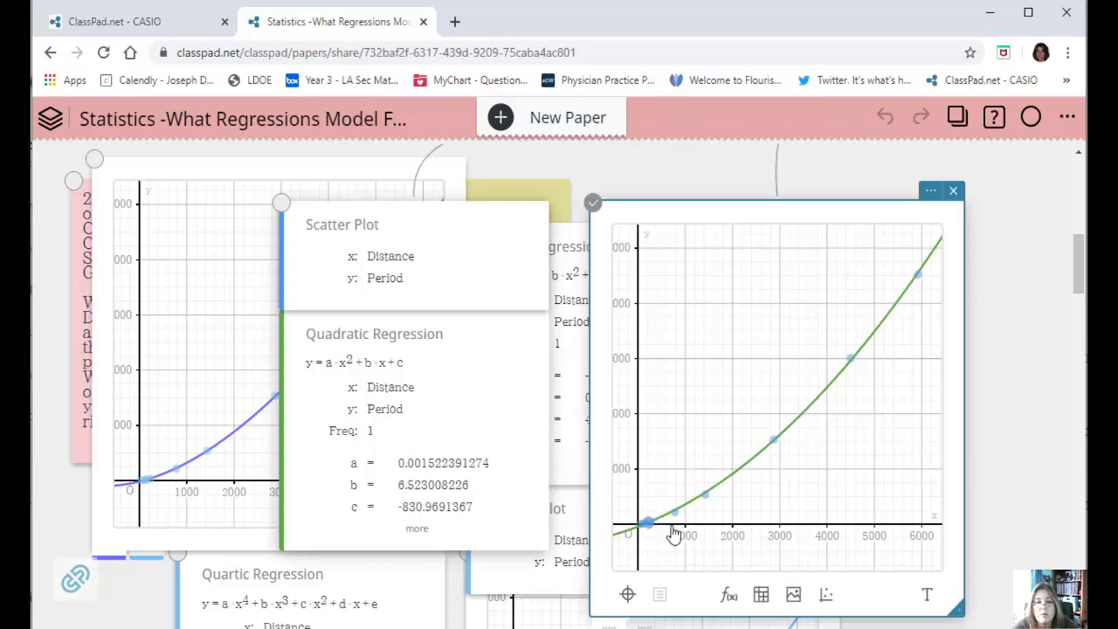
pyautogui.scroll(-5, 1004, 418)
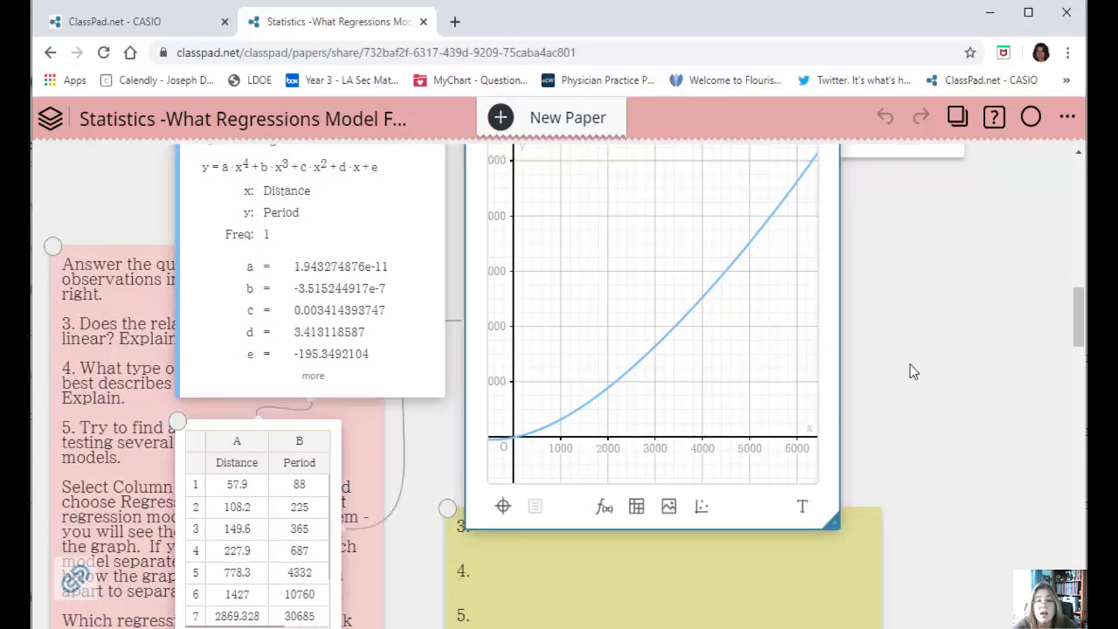
pyautogui.scroll(2, 996, 367)
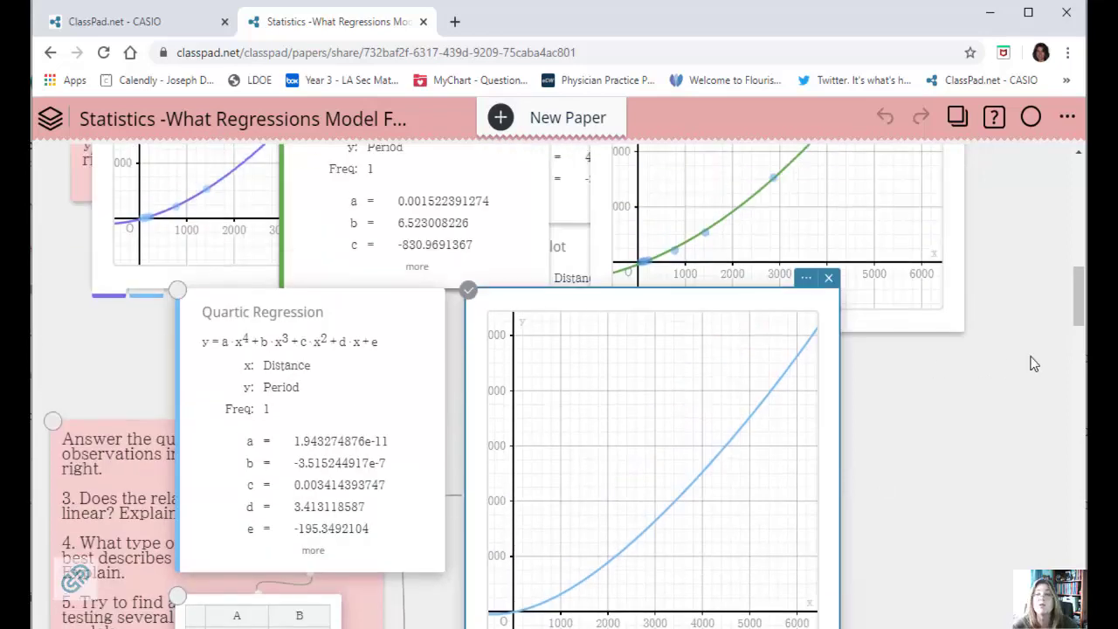
pyautogui.scroll(-1, 58, 533)
pyautogui.scroll(-3, 129, 404)
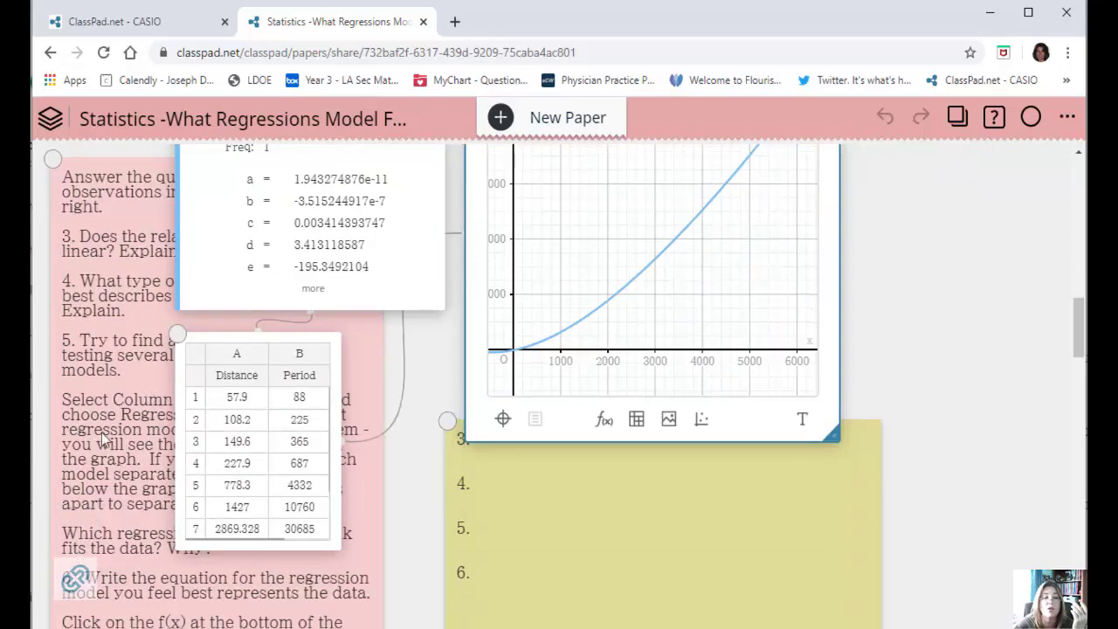
pyautogui.scroll(-1, 146, 501)
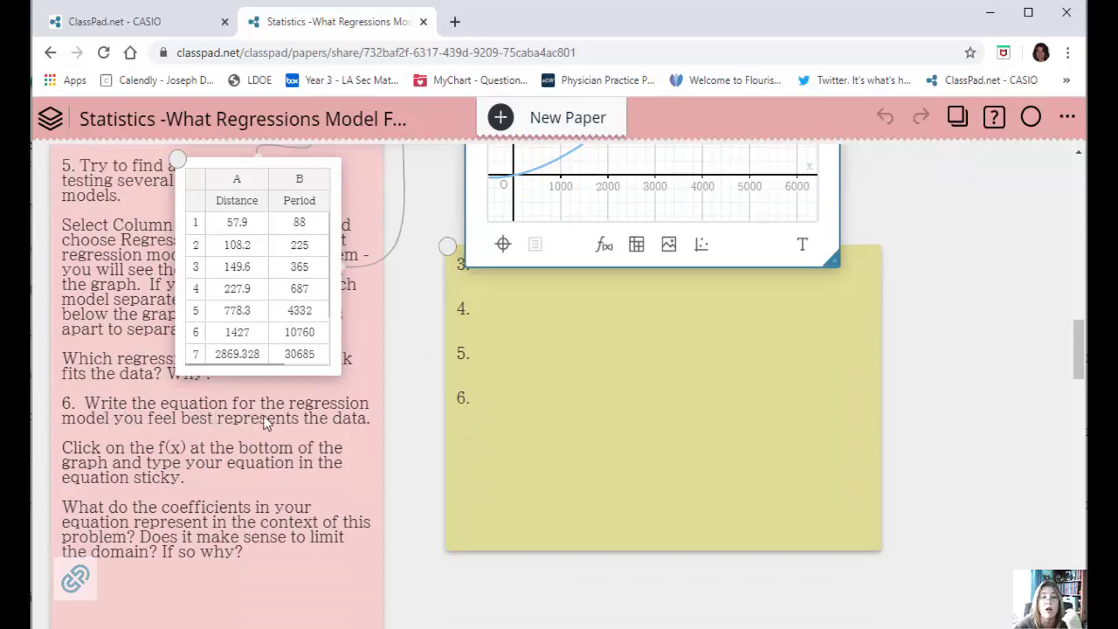
# Bring the cubic regression graph to the front and attach a blank equation sticky to it.
pyautogui.scroll(1, 999, 247)
pyautogui.scroll(2, 1000, 248)
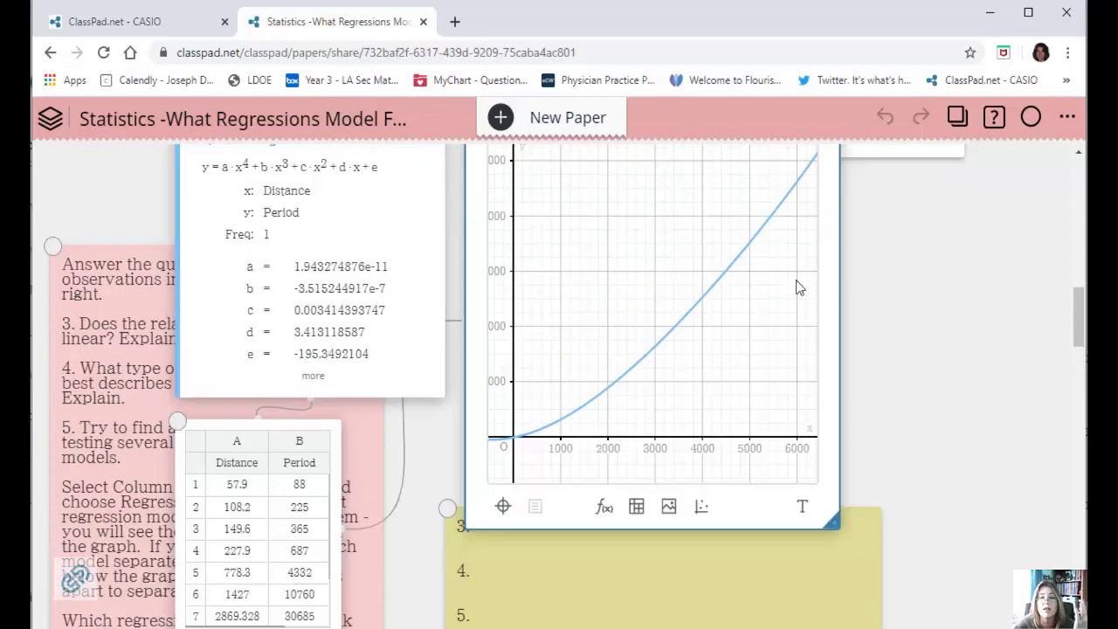
pyautogui.scroll(4, 1066, 387)
pyautogui.scroll(2, 913, 362)
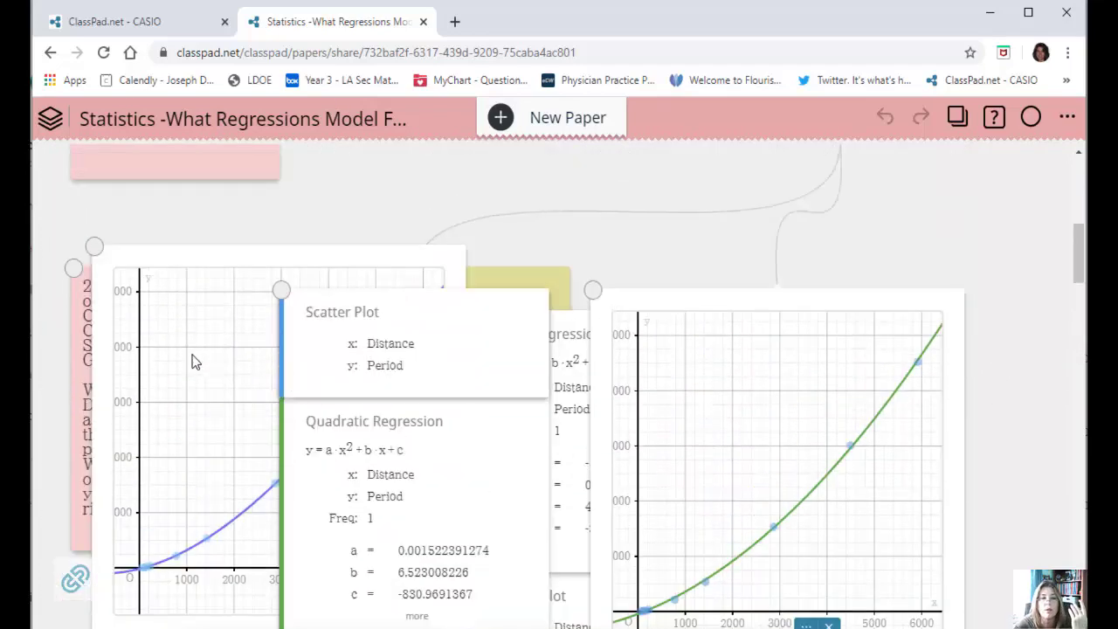
pyautogui.click(194, 362)
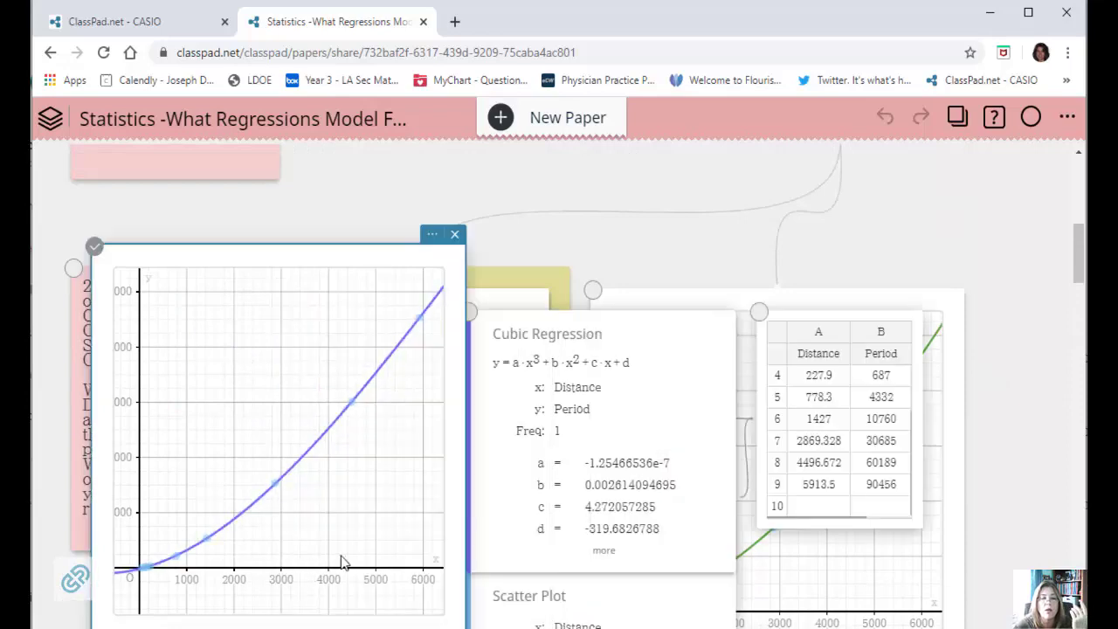
pyautogui.scroll(-3, 608, 269)
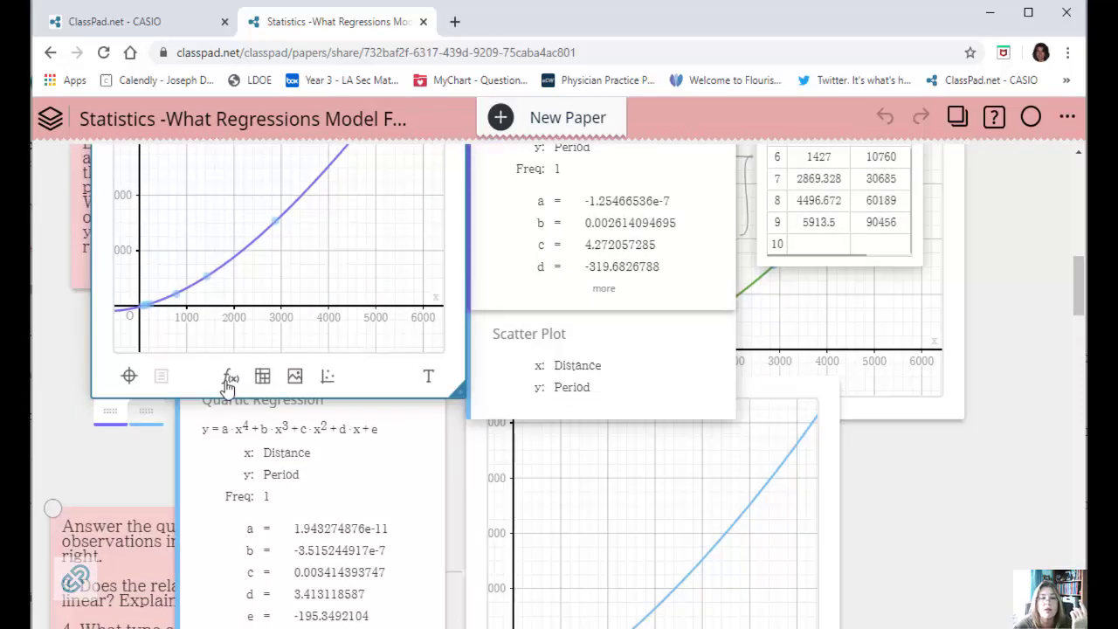
pyautogui.click(229, 378)
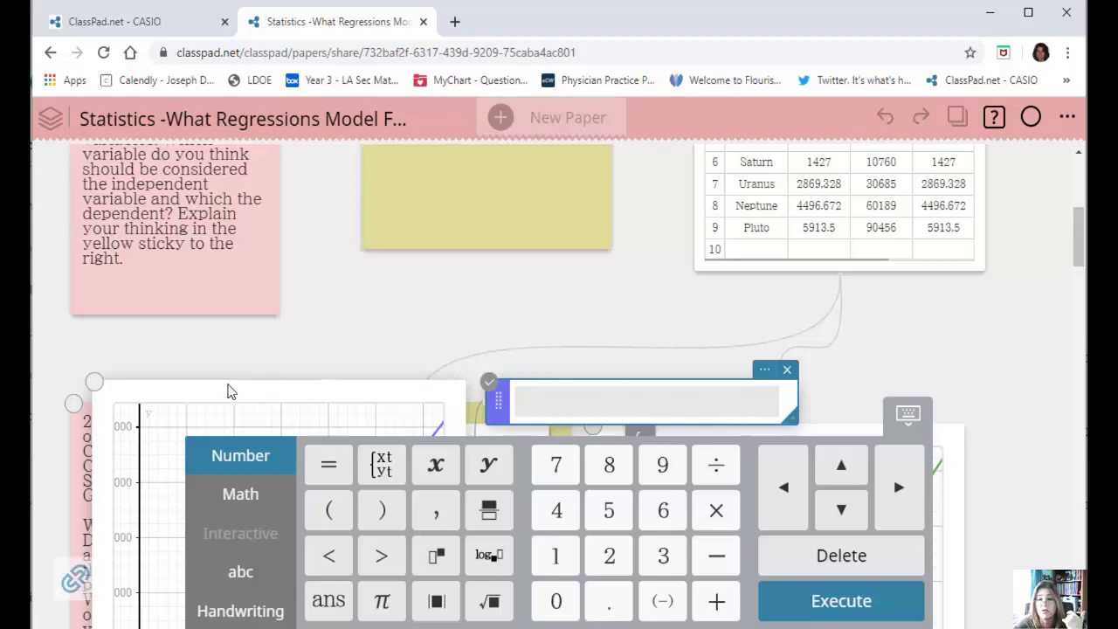
# Merge the cubic regression graph into the quadratic regression graph so both curves share one set of axes.
pyautogui.scroll(-10, 1040, 400)
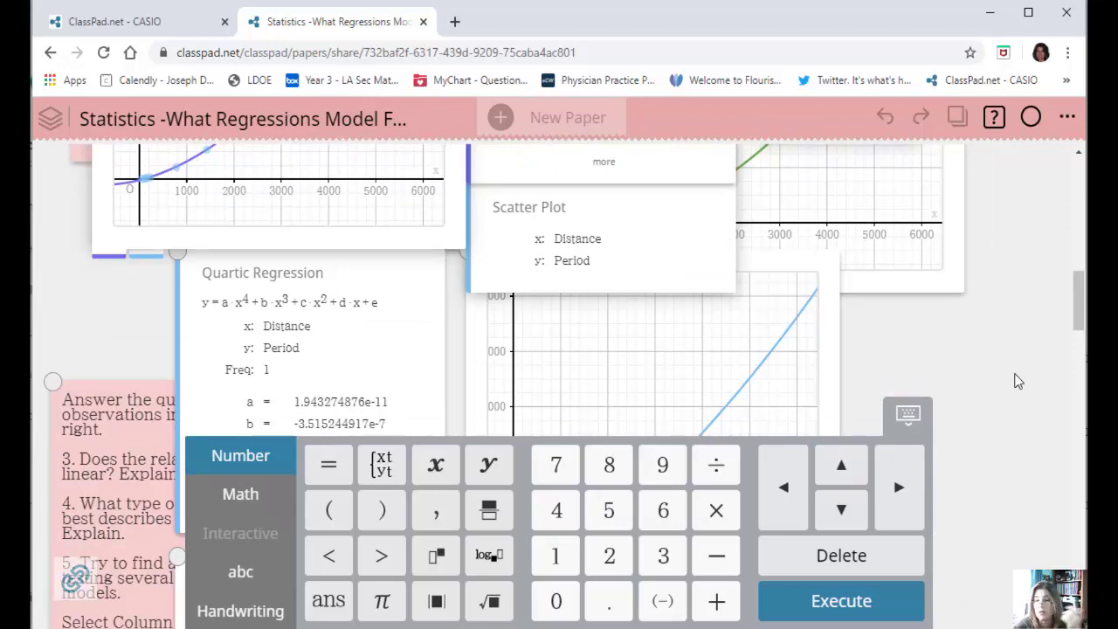
pyautogui.scroll(2, 895, 377)
pyautogui.scroll(3, 926, 367)
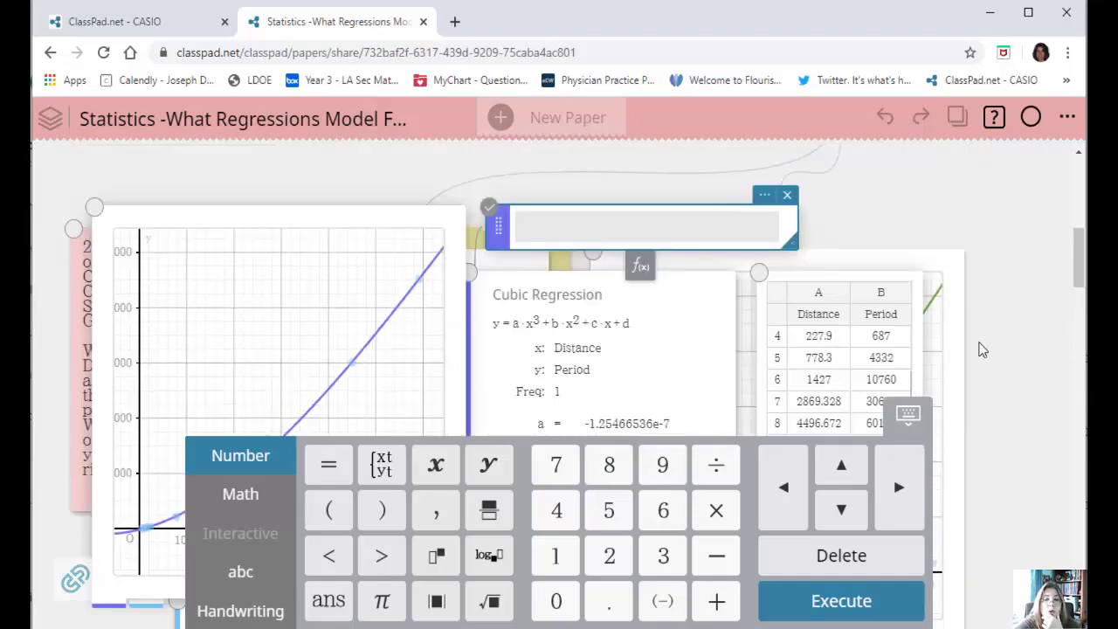
pyautogui.scroll(-7, 978, 350)
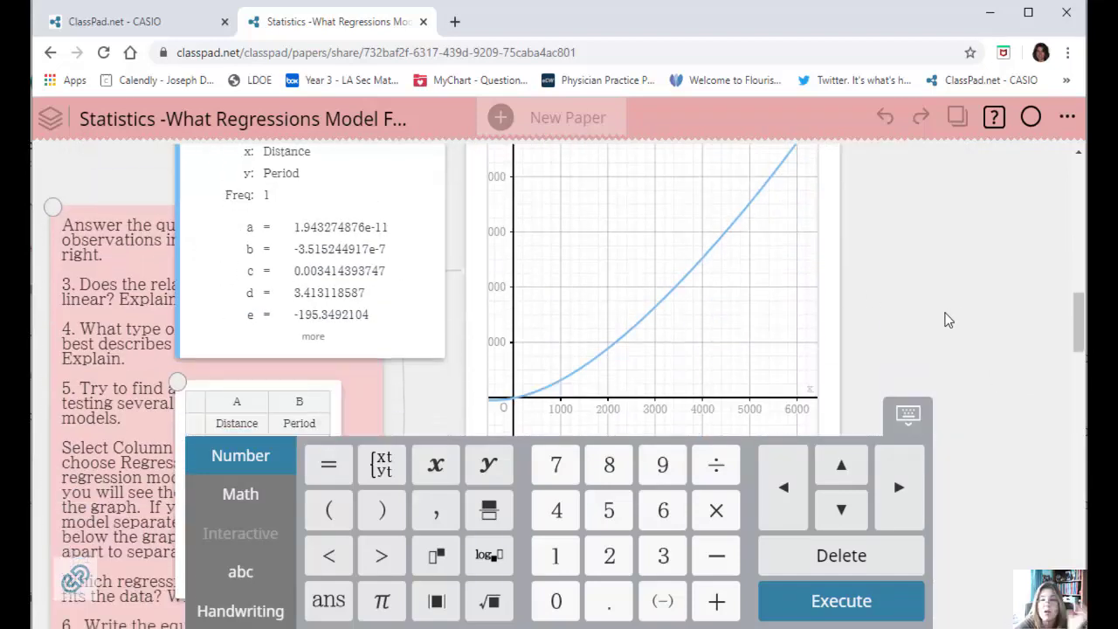
pyautogui.scroll(3, 948, 317)
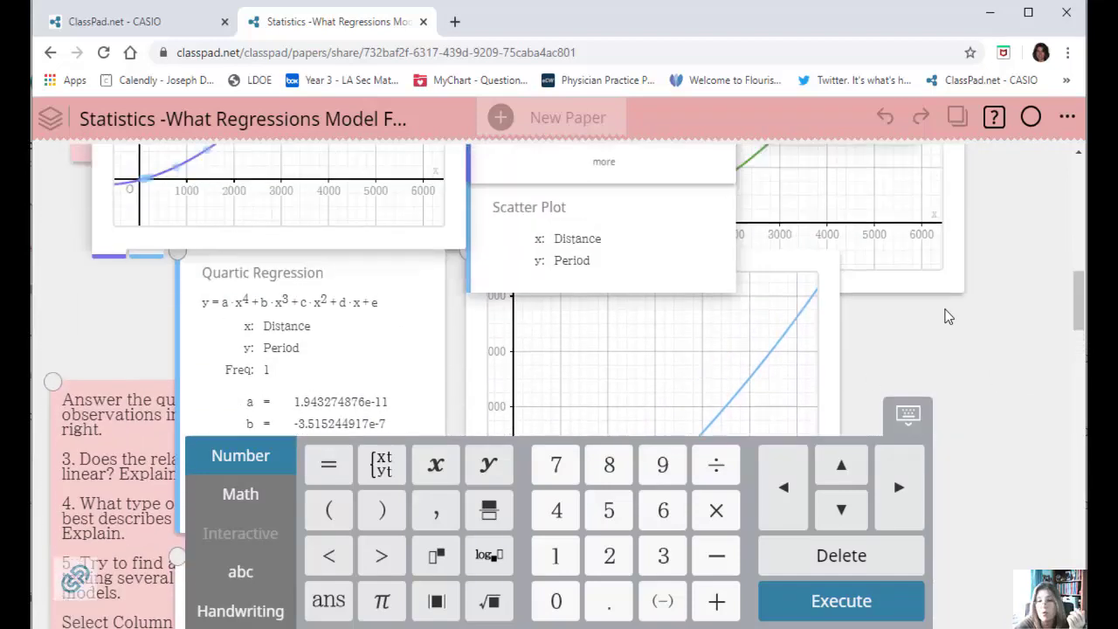
pyautogui.scroll(3, 948, 316)
pyautogui.moveTo(325, 243); pyautogui.dragTo(829, 313)
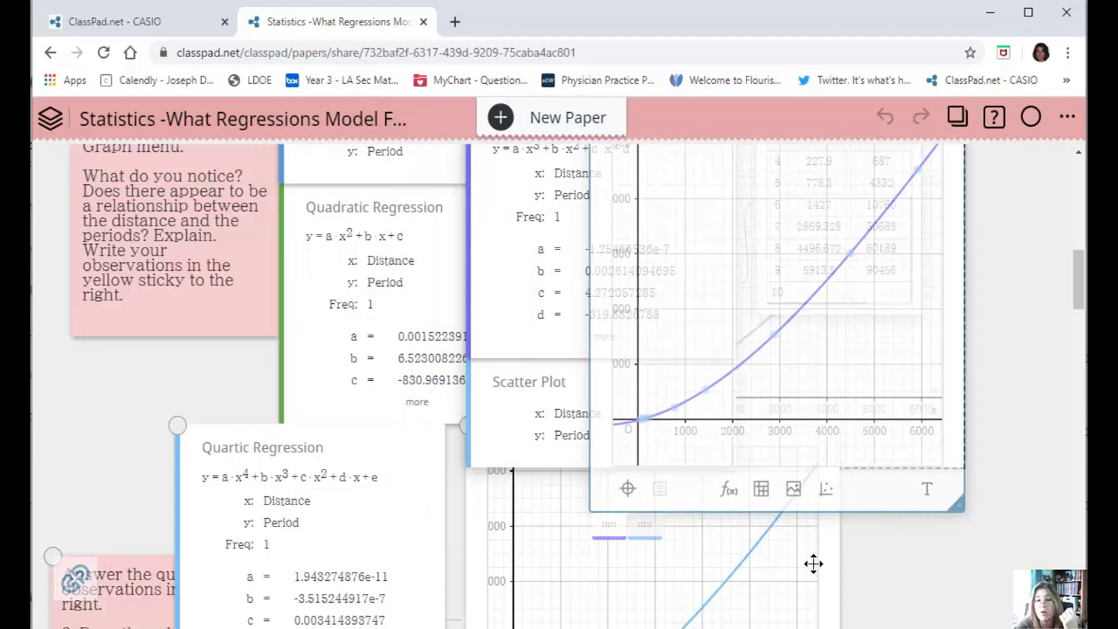
# Move the quartic regression graph onto the combined quadratic and cubic graph and line it up over that graph.
pyautogui.moveTo(805, 571); pyautogui.dragTo(900, 205)
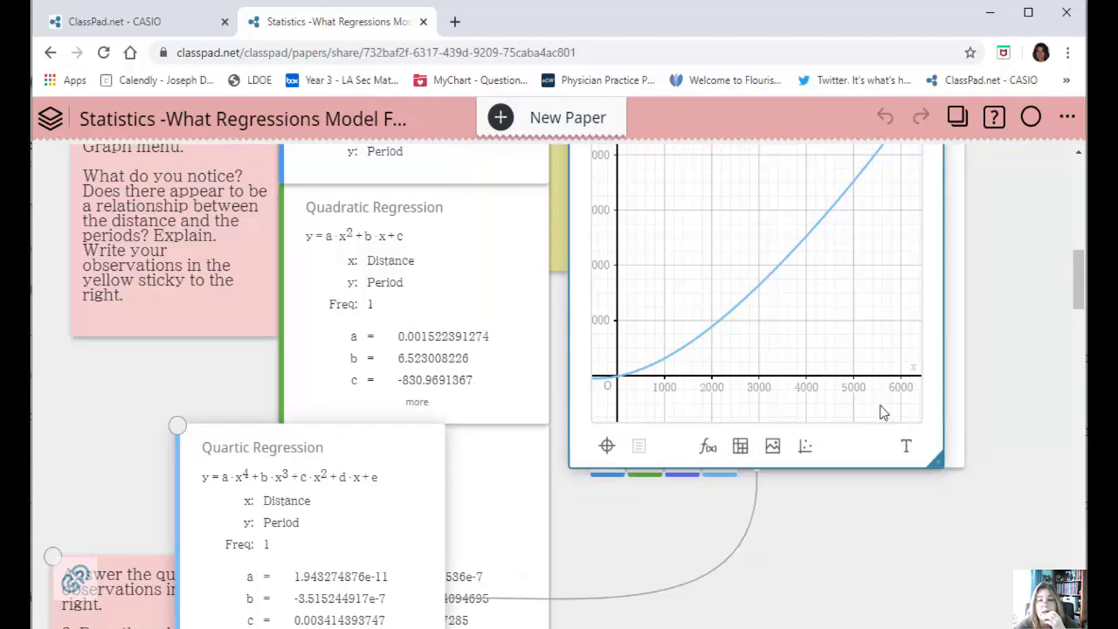
pyautogui.scroll(2, 1049, 418)
pyautogui.moveTo(847, 262); pyautogui.dragTo(824, 267)
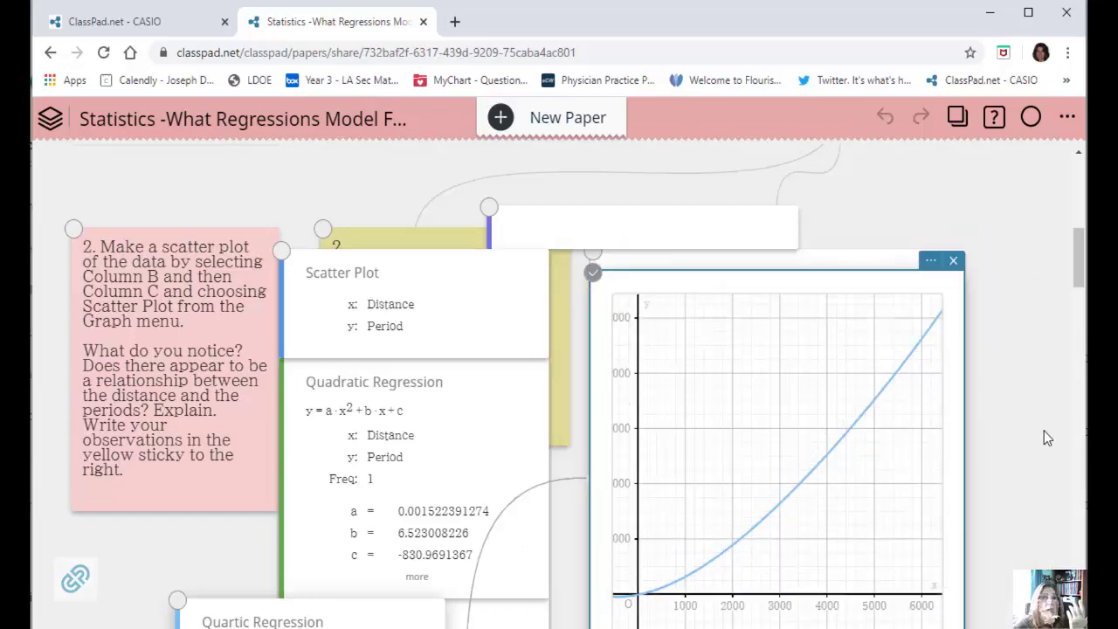
# Bring the combined quadratic and cubic graph in front of the quartic graph and inspect how its curves fit the points.
pyautogui.scroll(-6, 1046, 428)
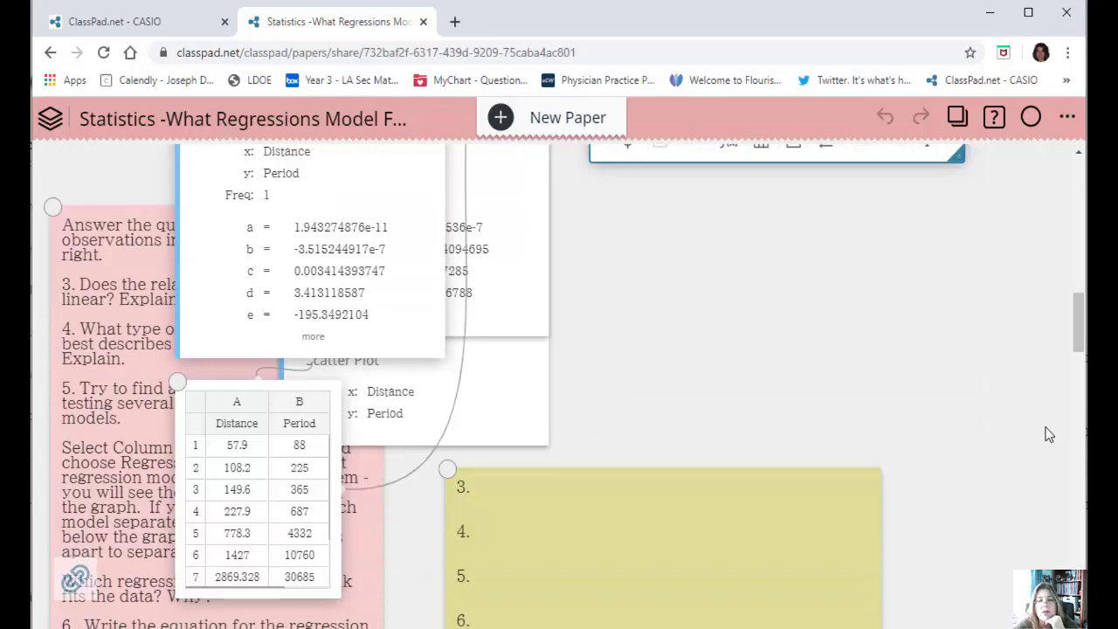
pyautogui.scroll(8, 1046, 428)
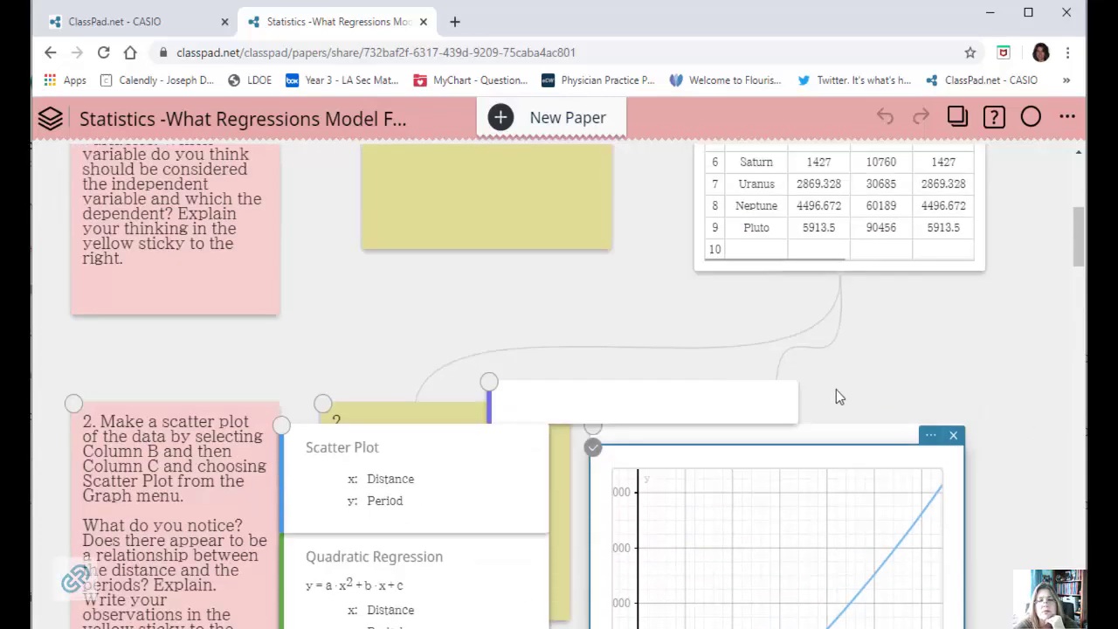
pyautogui.moveTo(818, 451)
pyautogui.mouseDown()
pyautogui.moveTo(816, 412)
pyautogui.moveTo(824, 457)
pyautogui.moveTo(789, 424)
pyautogui.moveTo(519, 432)
pyautogui.moveTo(871, 447)
pyautogui.moveTo(816, 446)
pyautogui.moveTo(814, 435)
pyautogui.mouseUp()
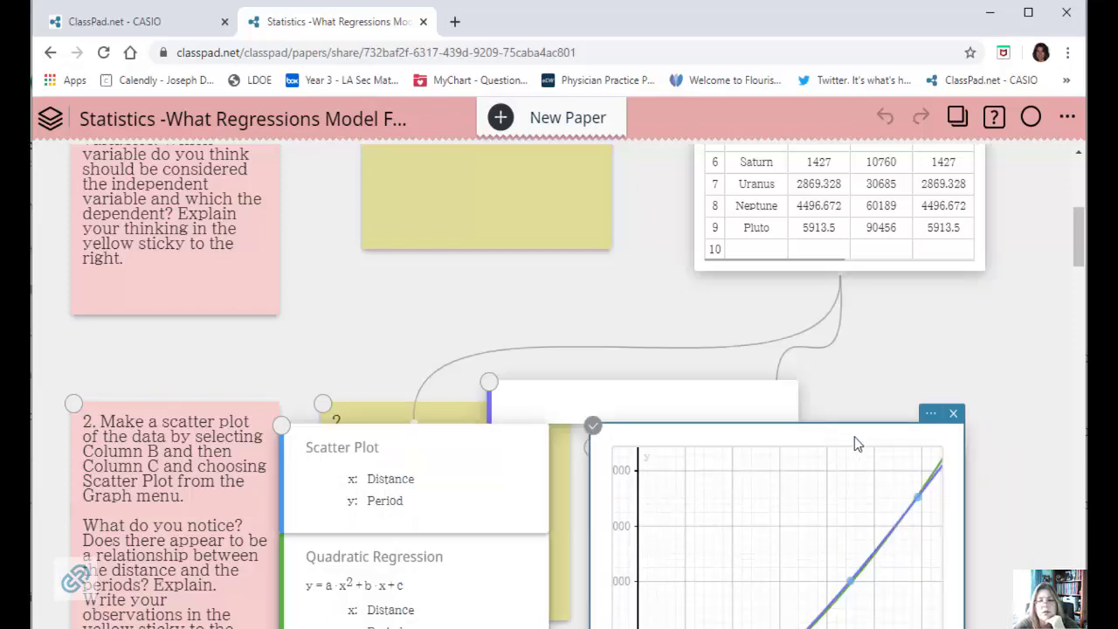
pyautogui.scroll(-5, 1023, 429)
pyautogui.scroll(3, 1021, 429)
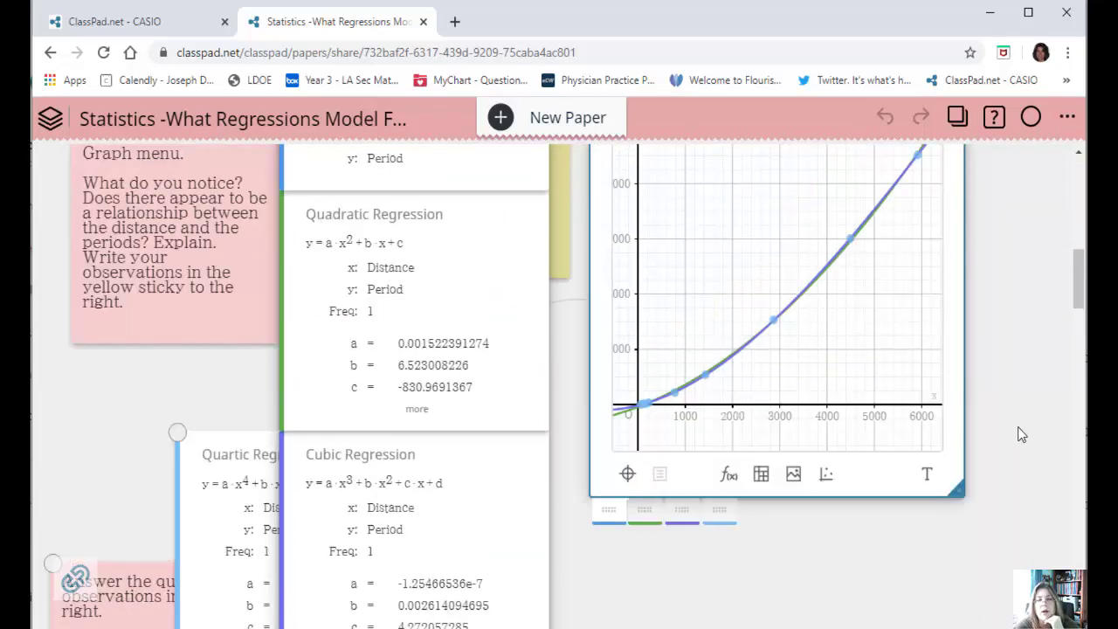
pyautogui.scroll(-4, 1022, 428)
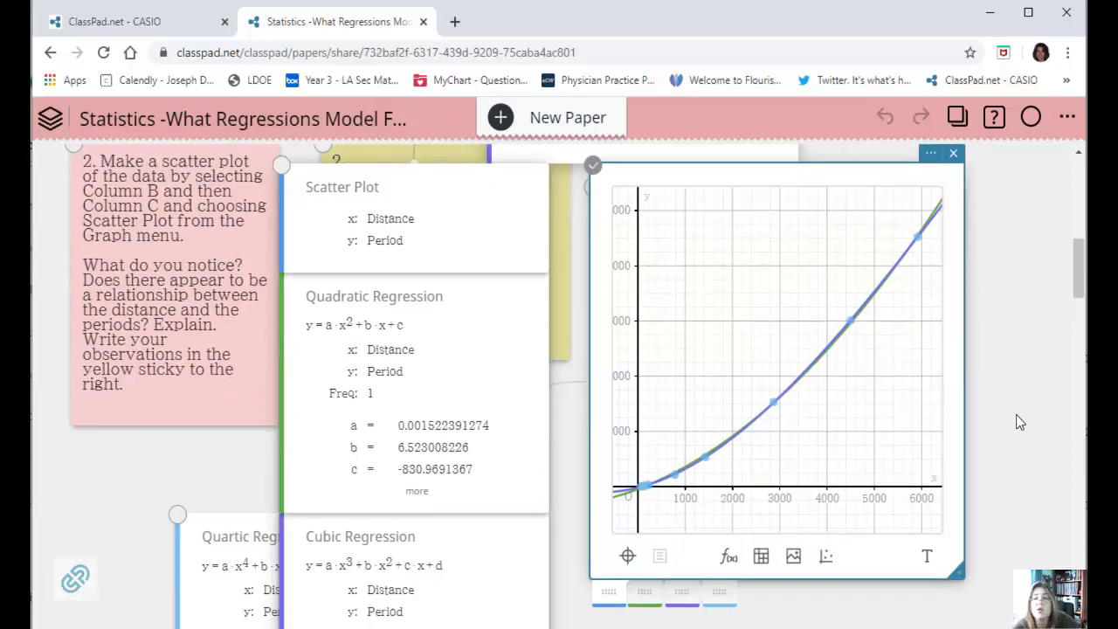